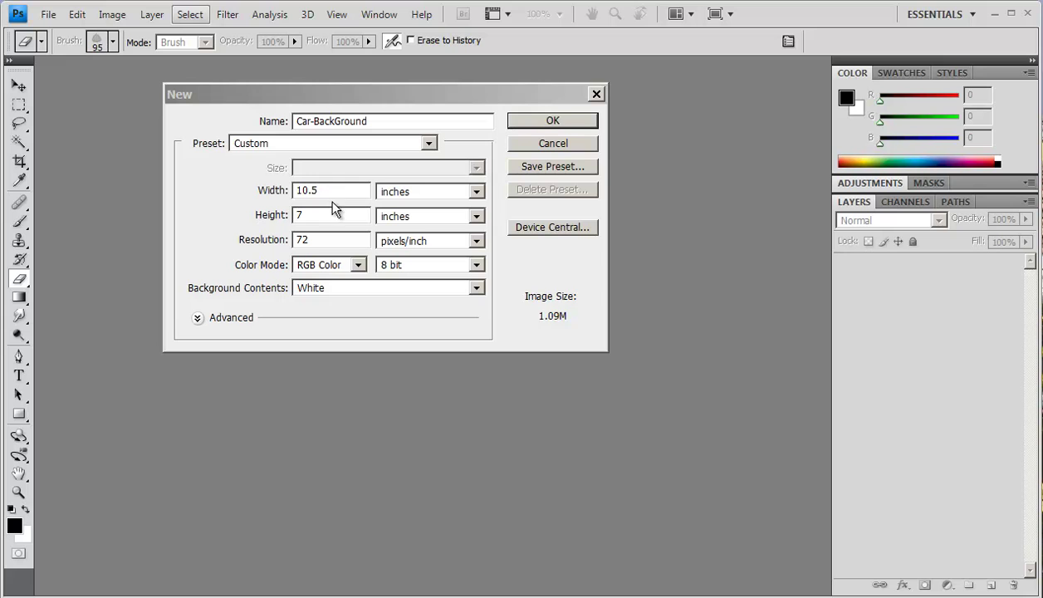
Create the 10.5 by 7 inch, 72 pixels/inch RGB document Car-BackGround with a white background and add an empty layer.
left_click(549, 122)
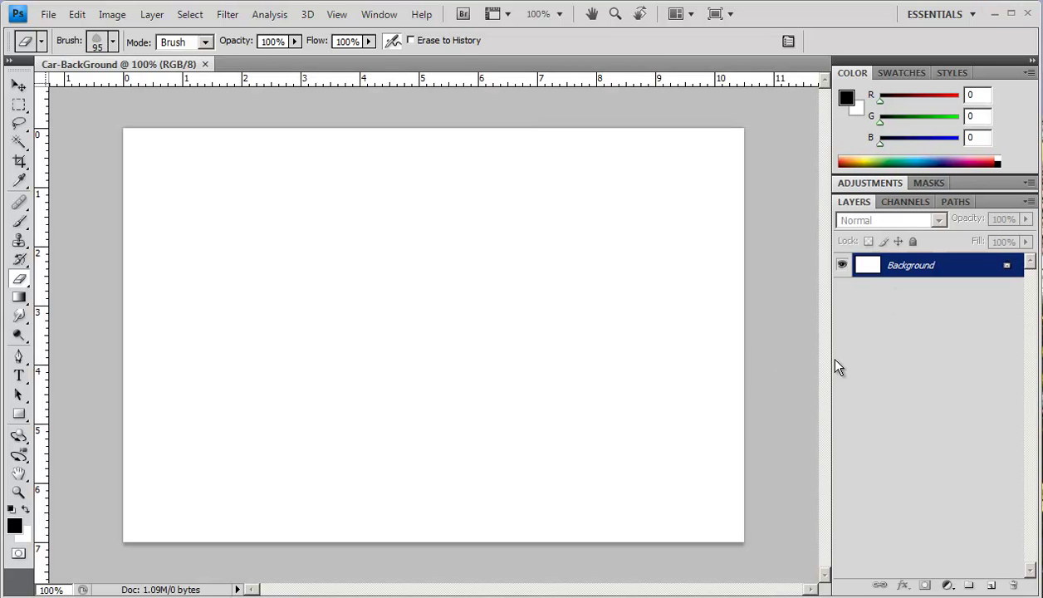
left_click(992, 586)
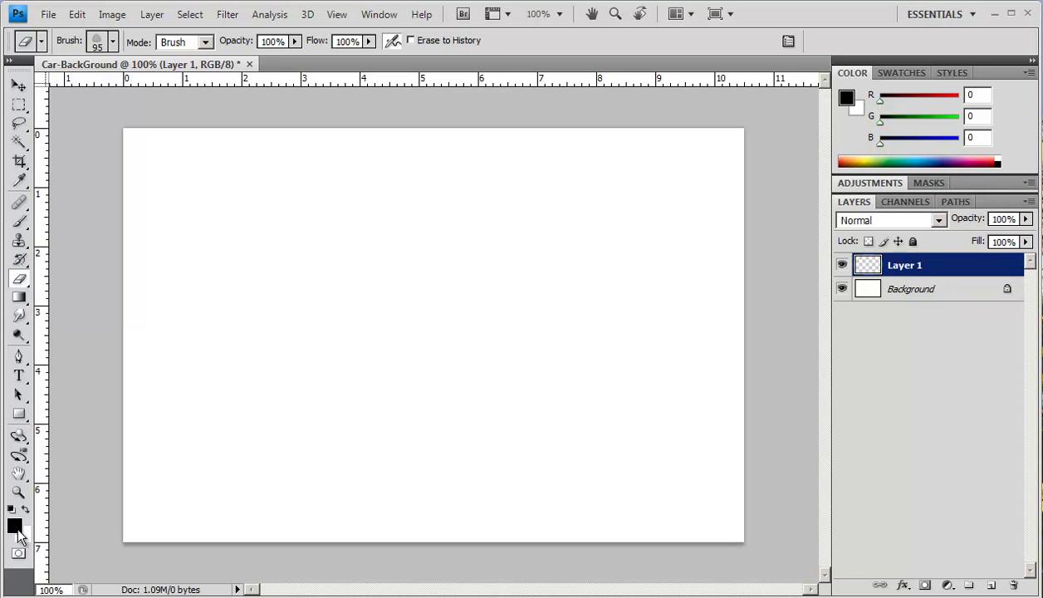
Draw a black-to-white gradient on the new layer, running horizontally from the canvas's left edge to its right edge.
left_click(20, 300)
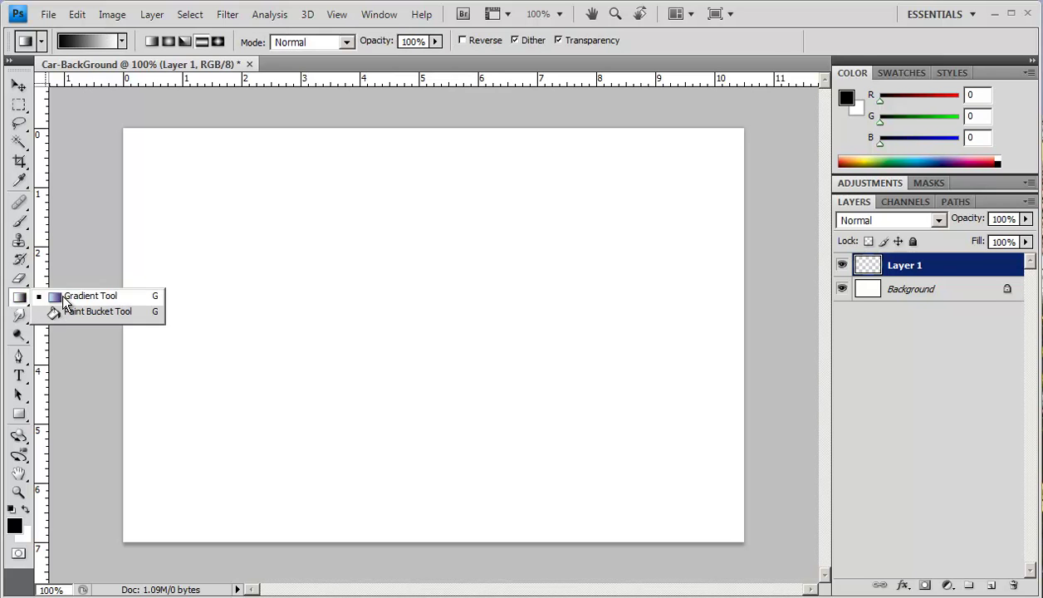
left_click(59, 297)
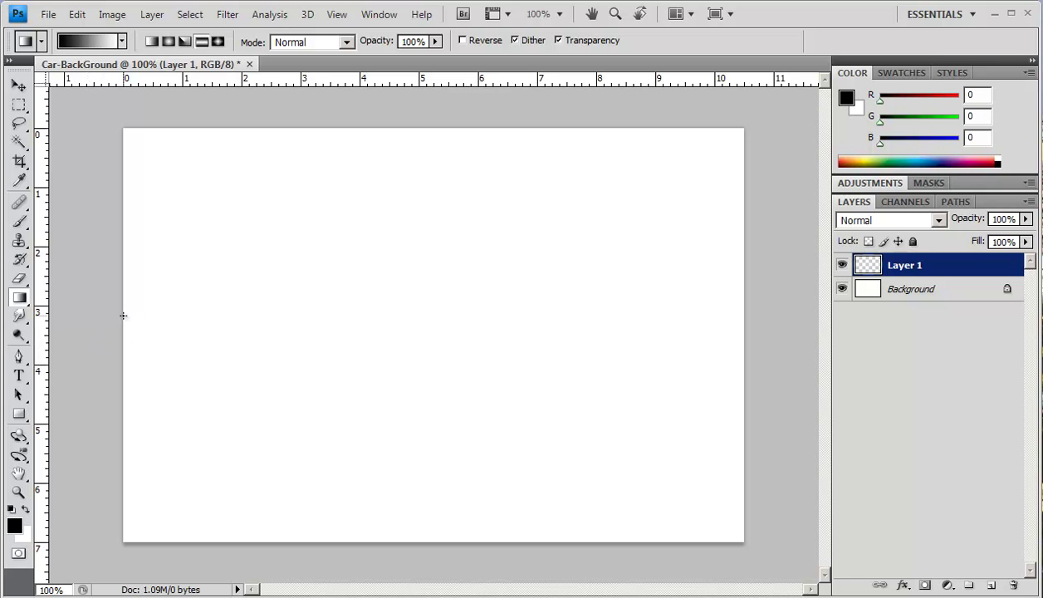
left_click_drag(123, 316, 745, 325)
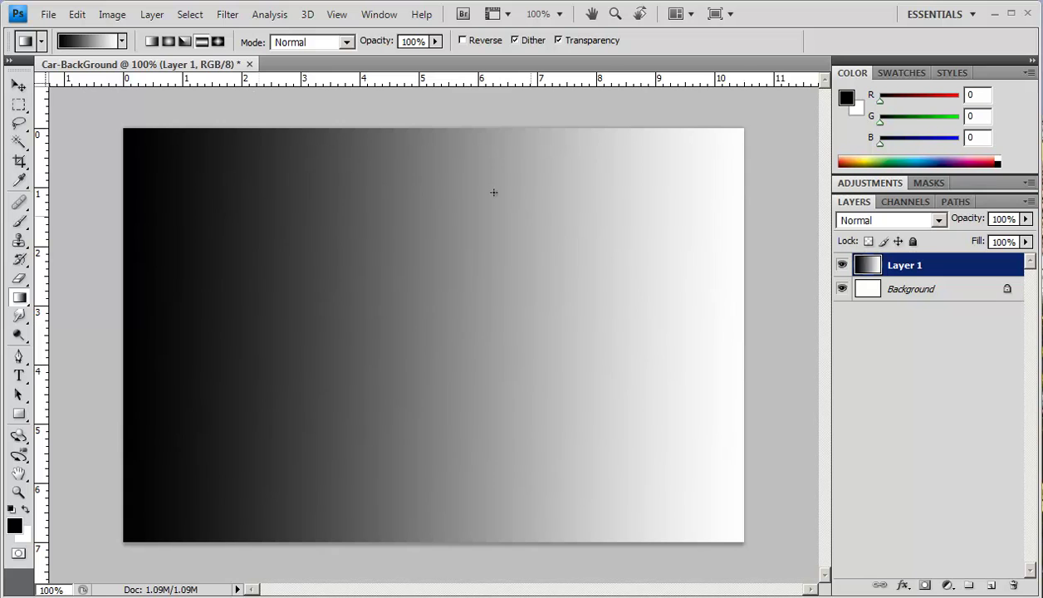
Fill a rectangular selection about 9.8 by 5.9 inches, touching the canvas's right edge, with a right-to-left black-to-white gradient, and deselect it.
left_click(17, 106)
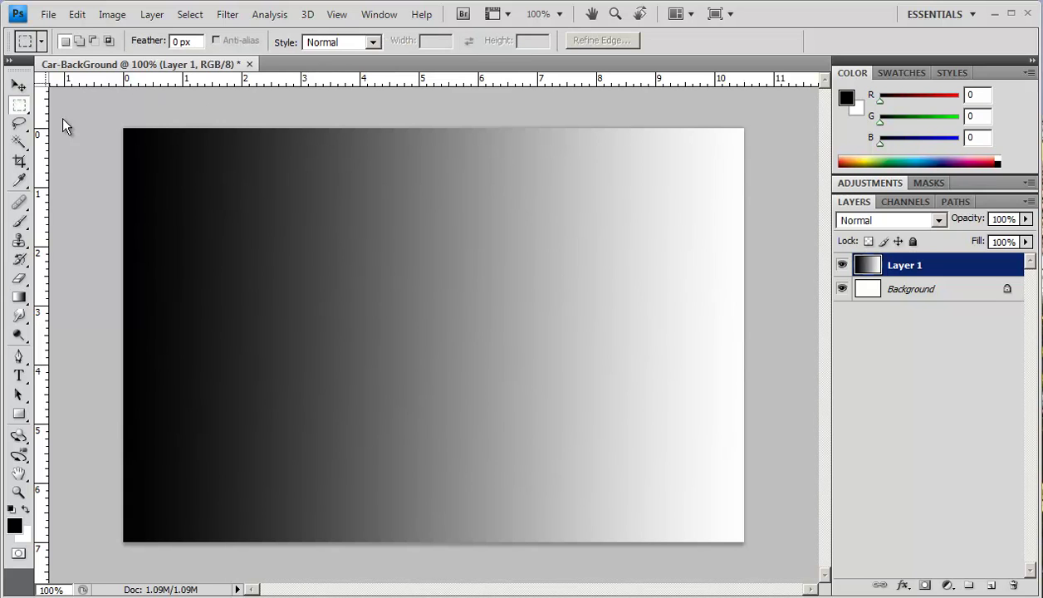
left_click_drag(745, 162, 162, 507)
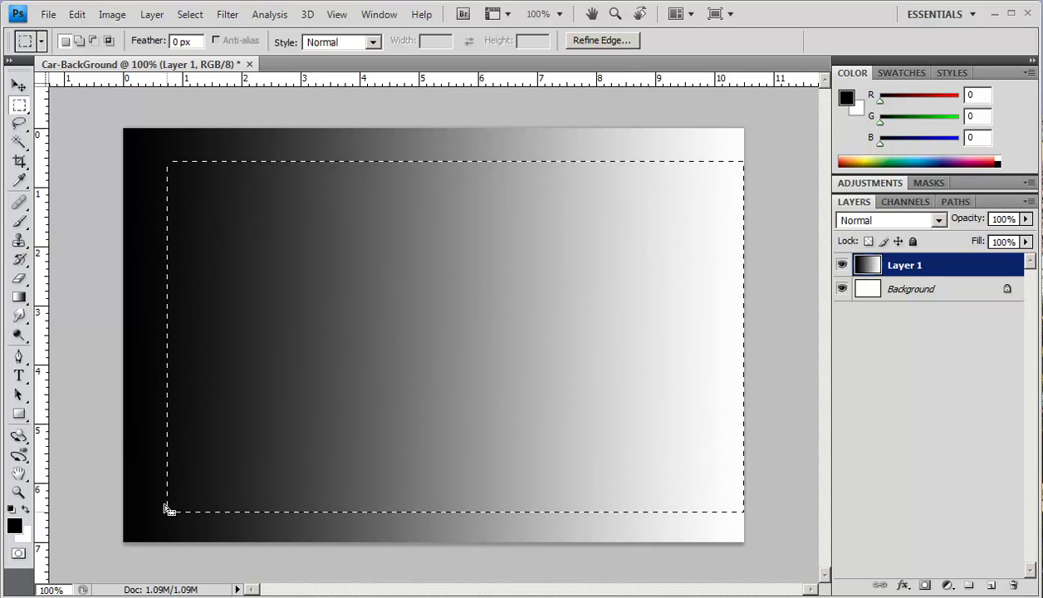
left_click(20, 299)
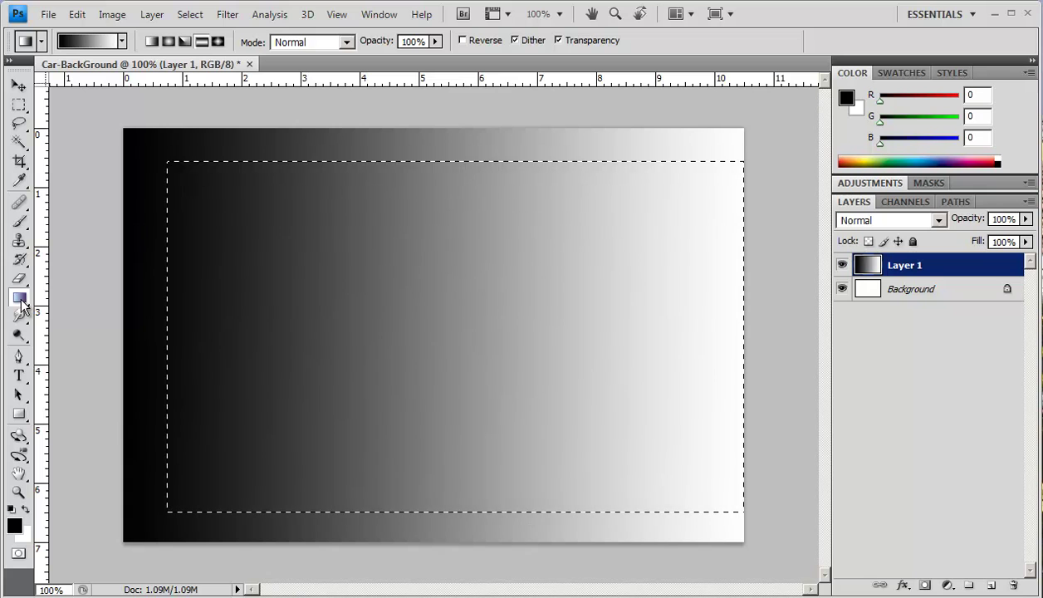
left_click_drag(744, 336, 171, 334)
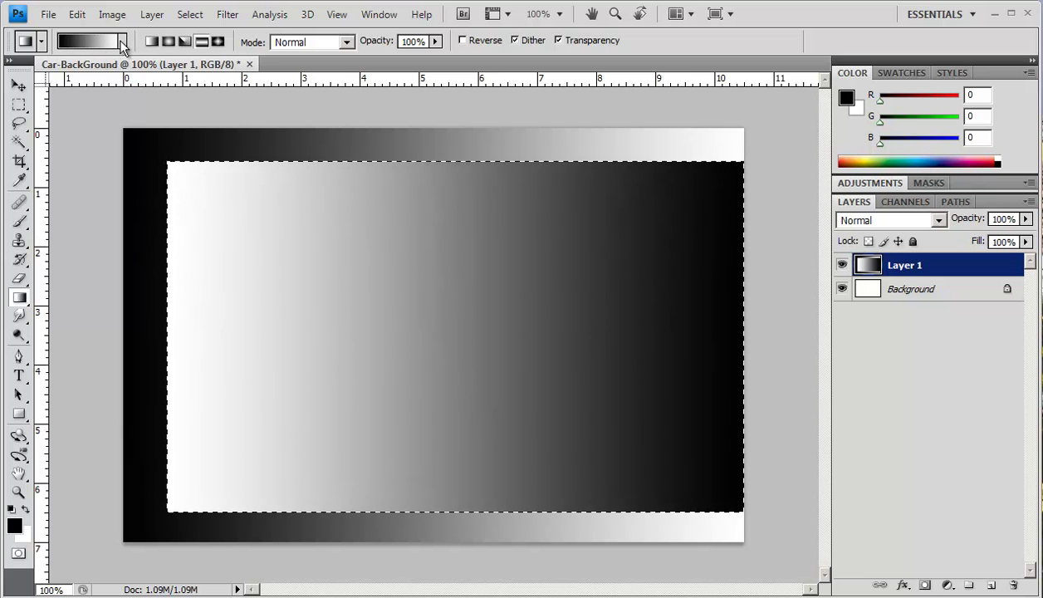
left_click(190, 15)
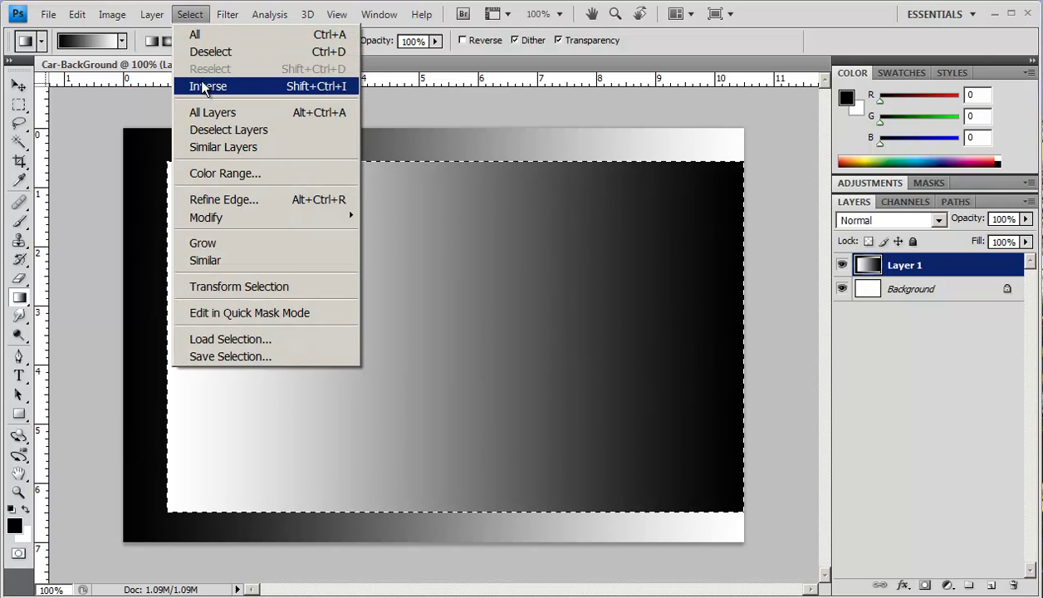
left_click(209, 52)
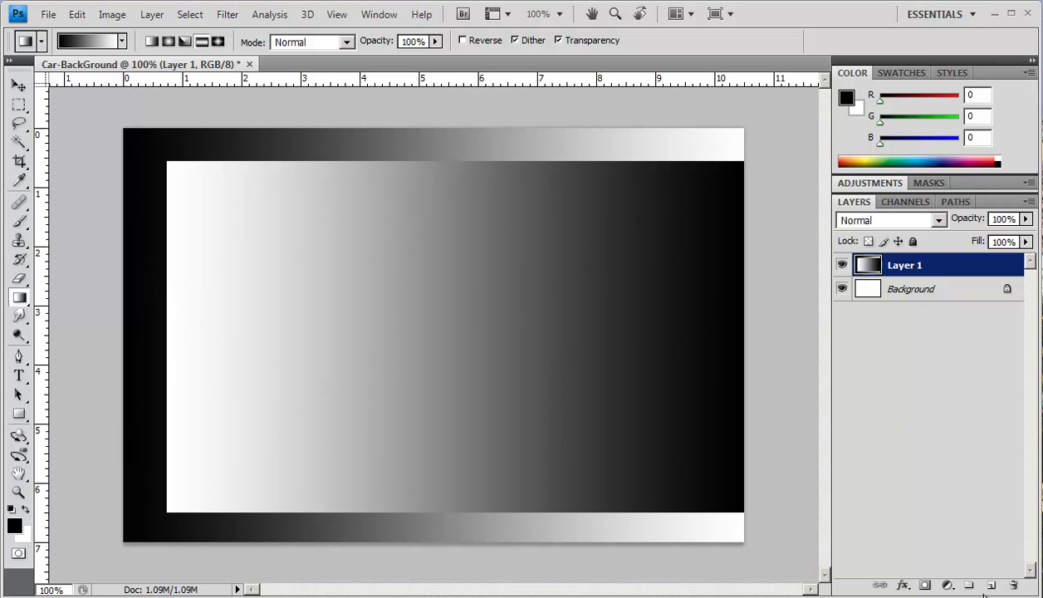
Rename the gradient layer as "Gradiant".
double_click(912, 266)
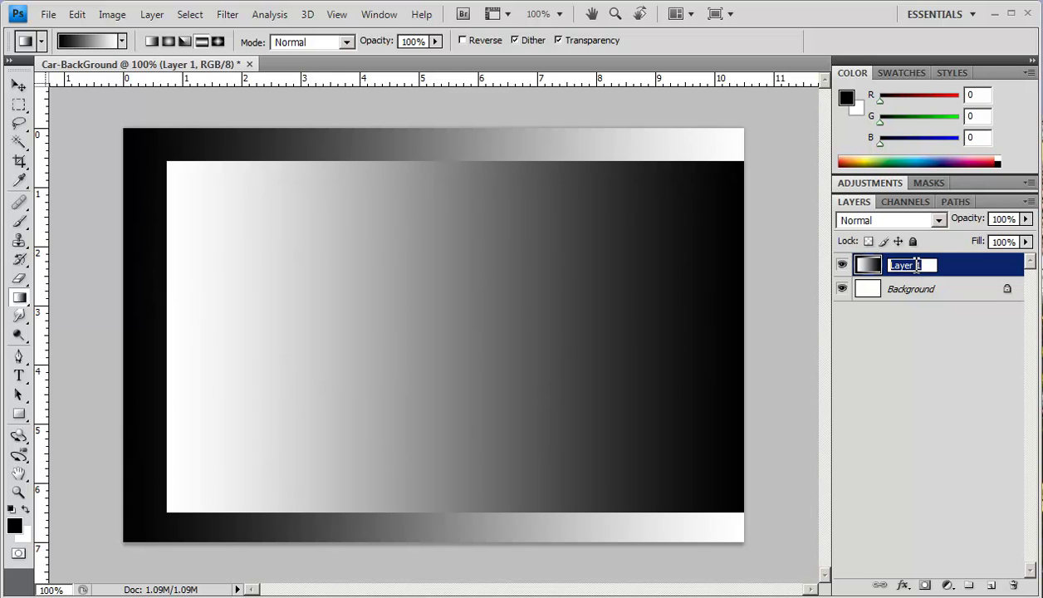
type("G")
key("Return")
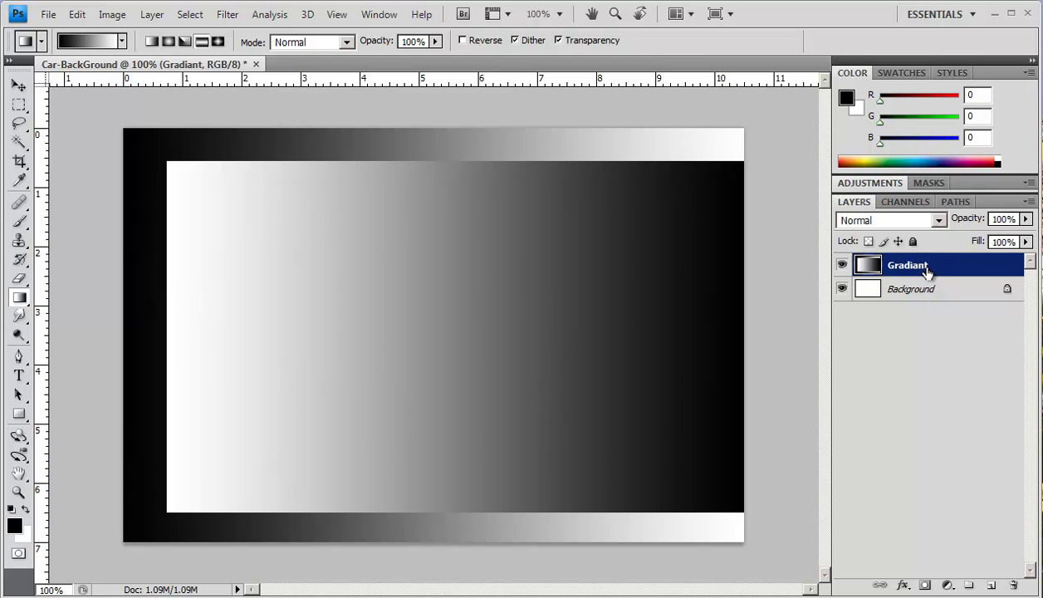
Duplicate the Gradiant layer within the same document under the name "Gradiant Brush".
right_click(927, 273)
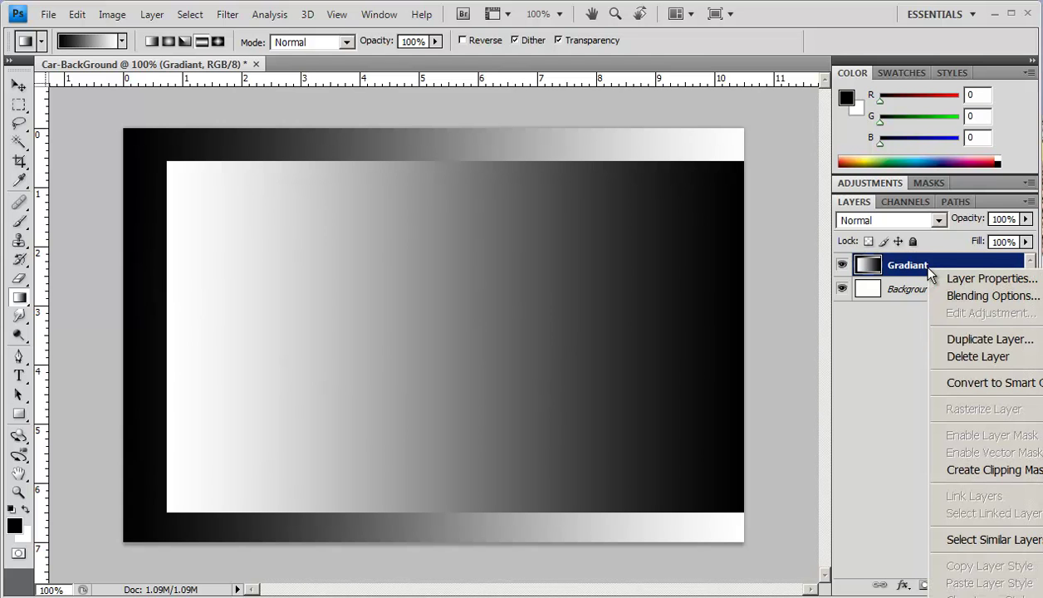
left_click(936, 339)
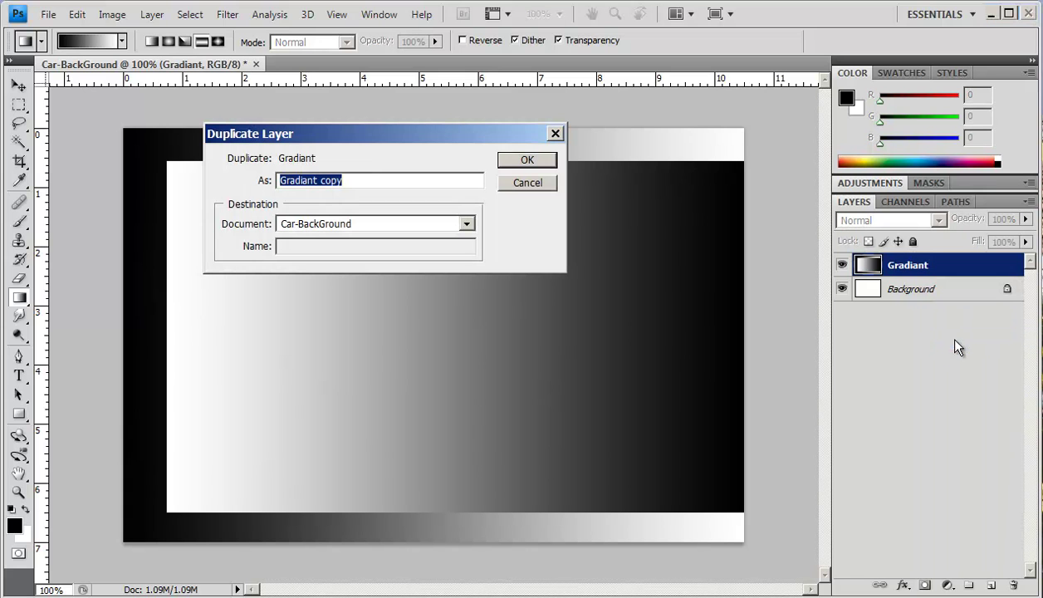
left_click(432, 179)
key("BackSpace")
key("BackSpace")
key("BackSpace")
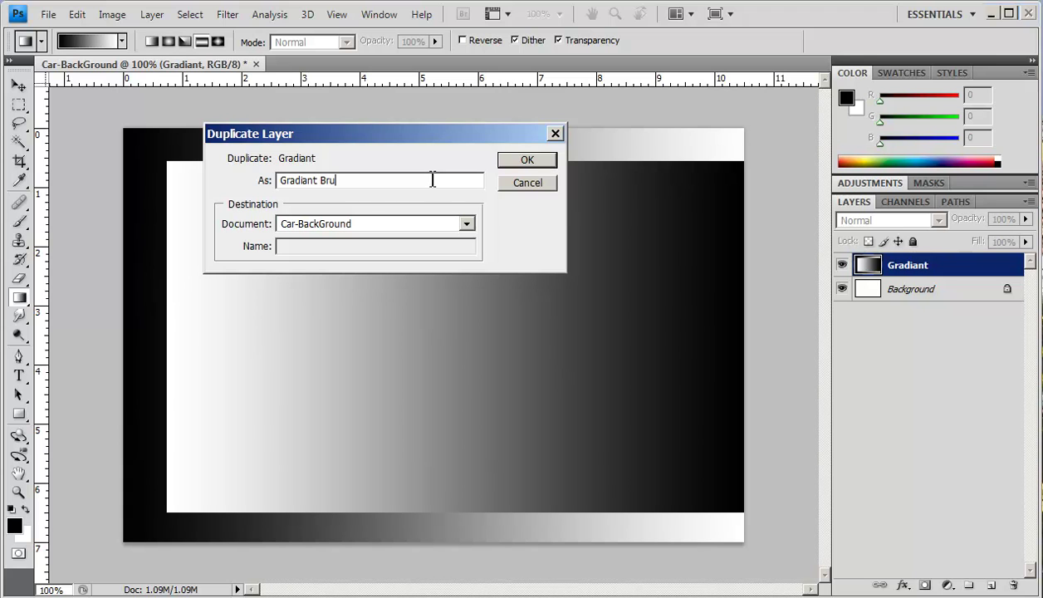
left_click(537, 158)
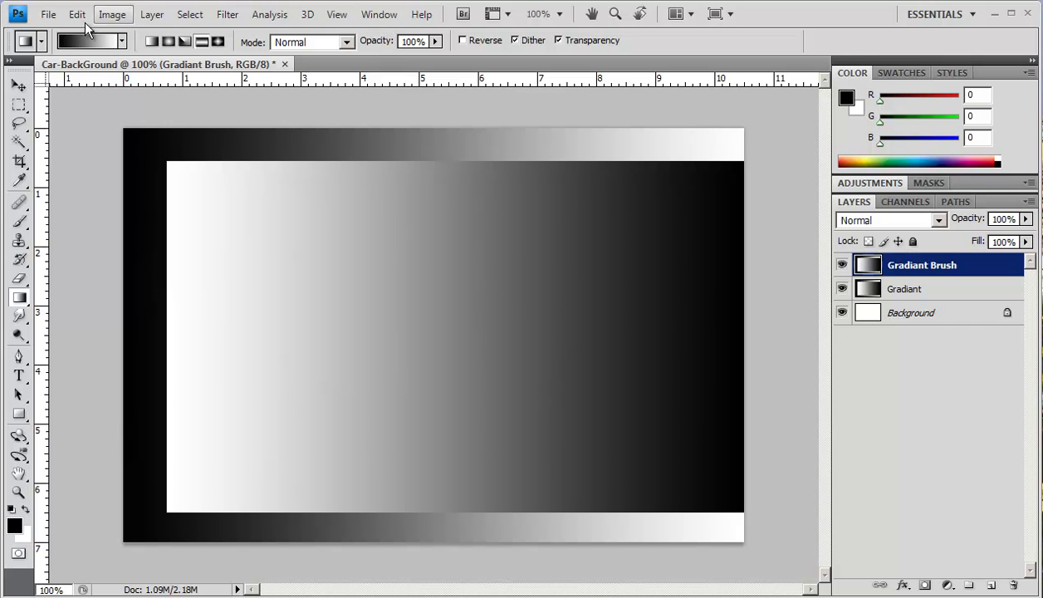
Choose the 74 px maple leaf preset for the Brush tool and set its master diameter to 68 px.
left_click(20, 222)
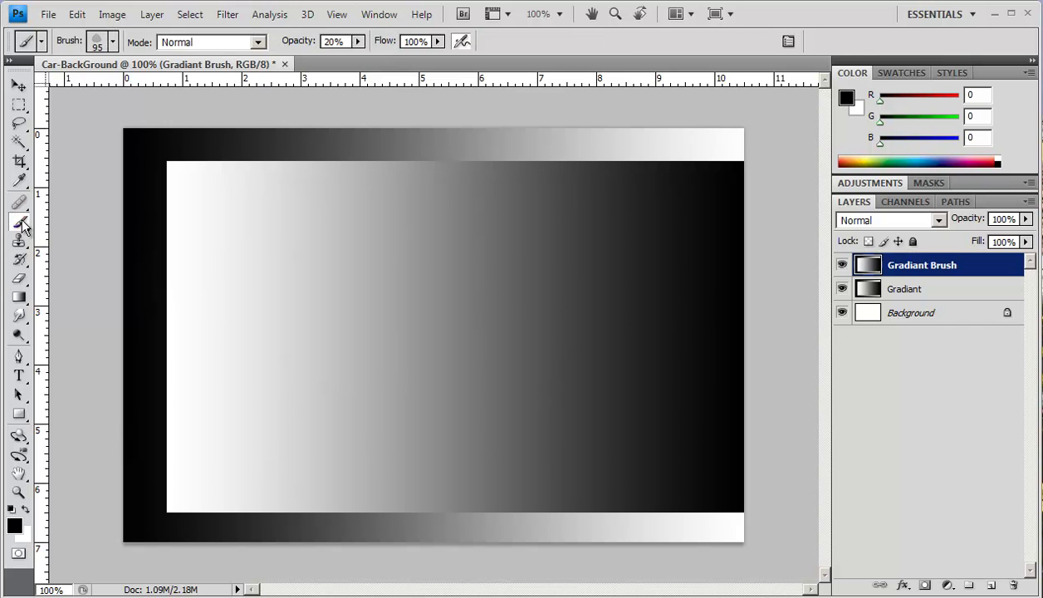
left_click(113, 42)
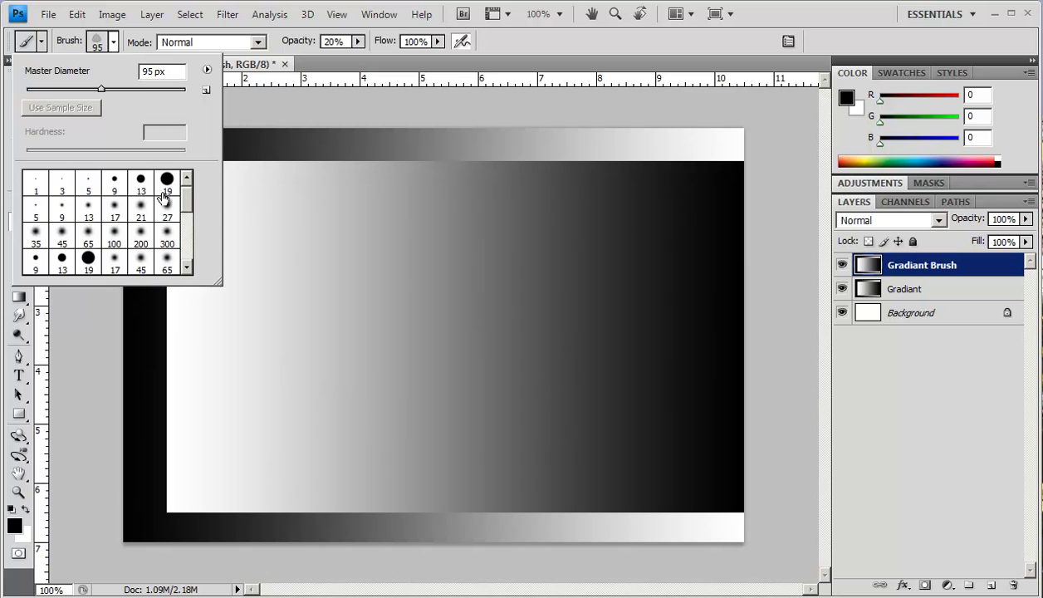
left_click_drag(190, 199, 192, 243)
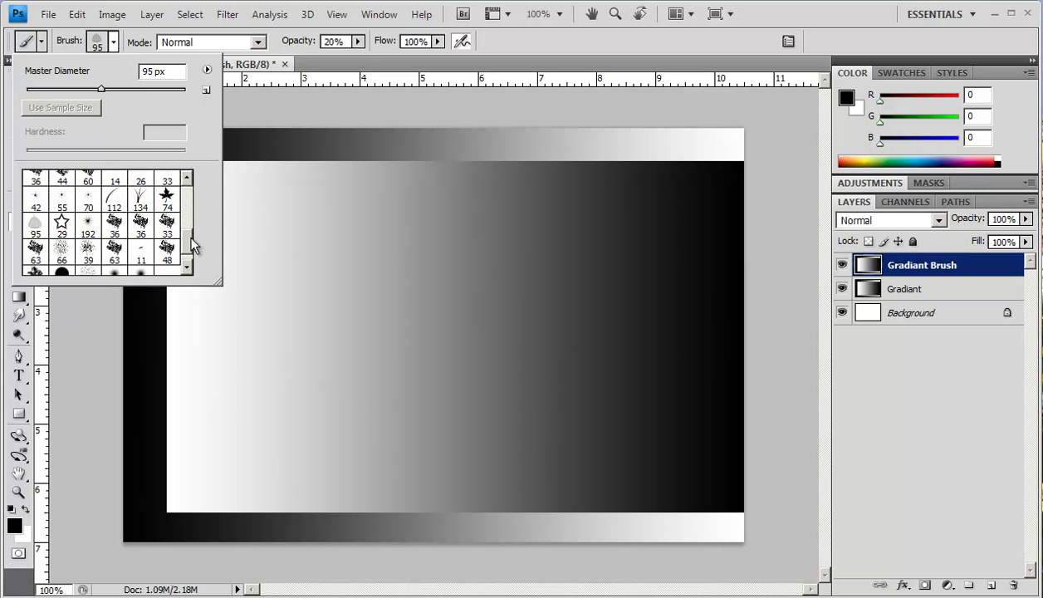
left_click(166, 198)
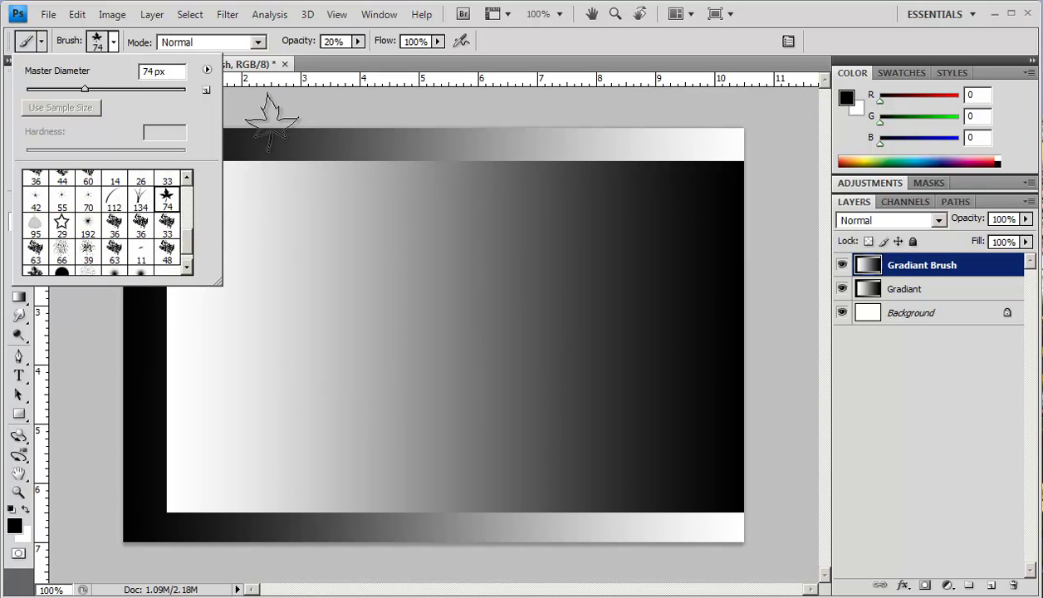
left_click_drag(83, 89, 81, 89)
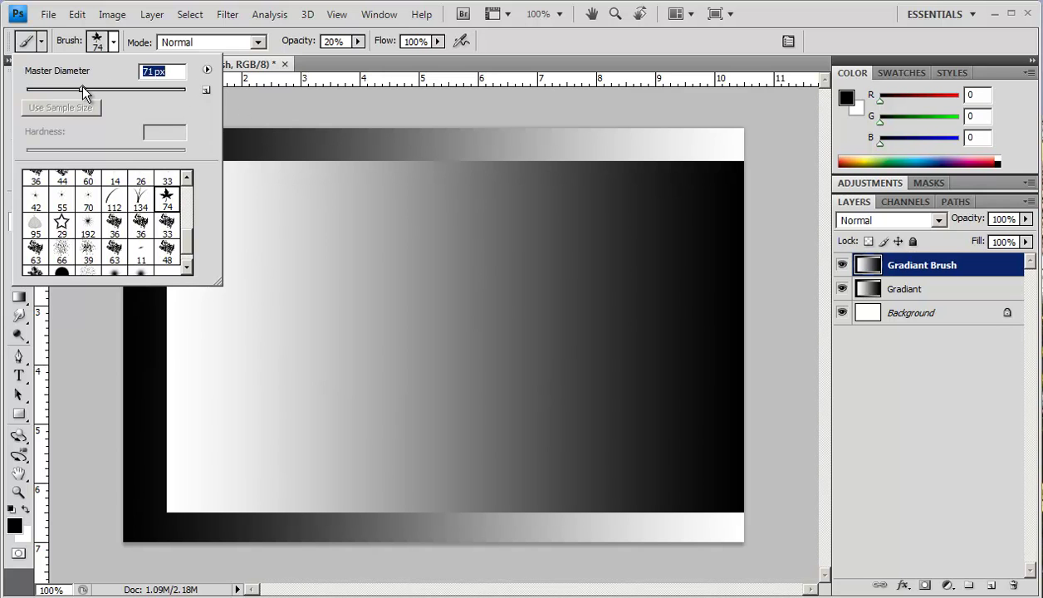
left_click(234, 105)
left_click(186, 192)
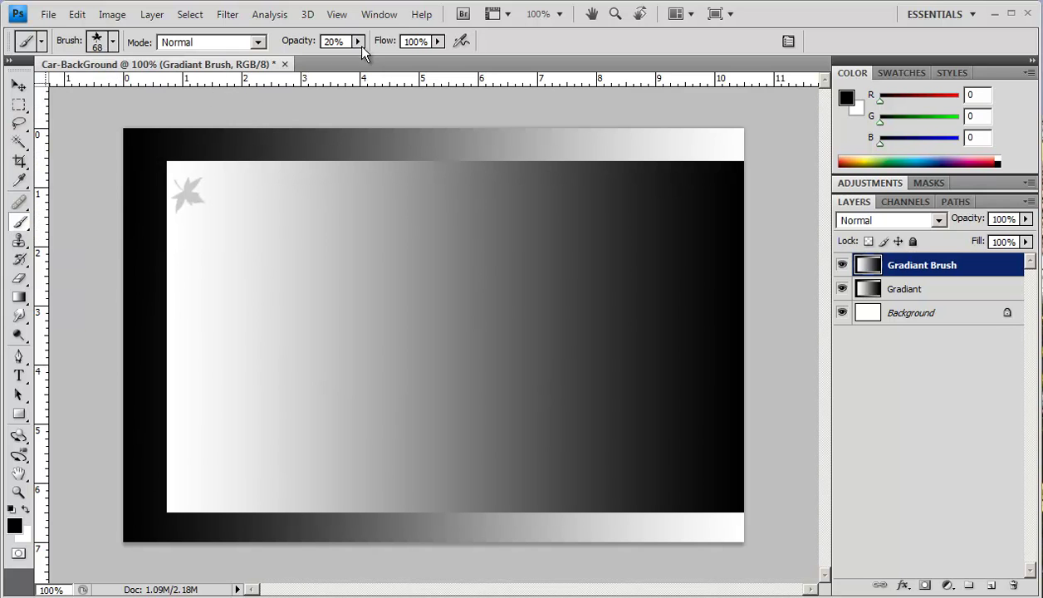
left_click(77, 15)
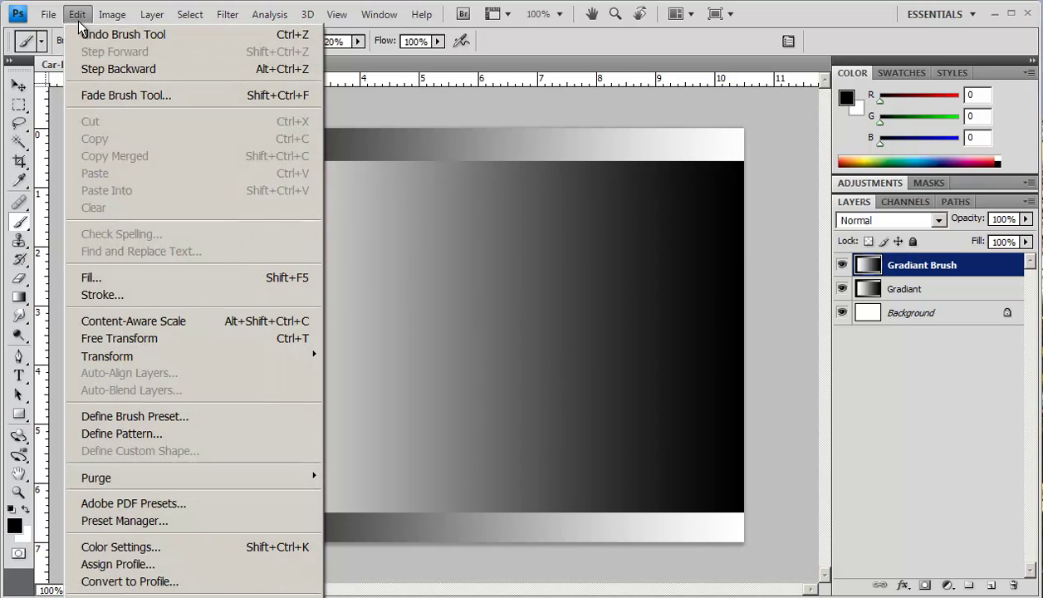
left_click(100, 33)
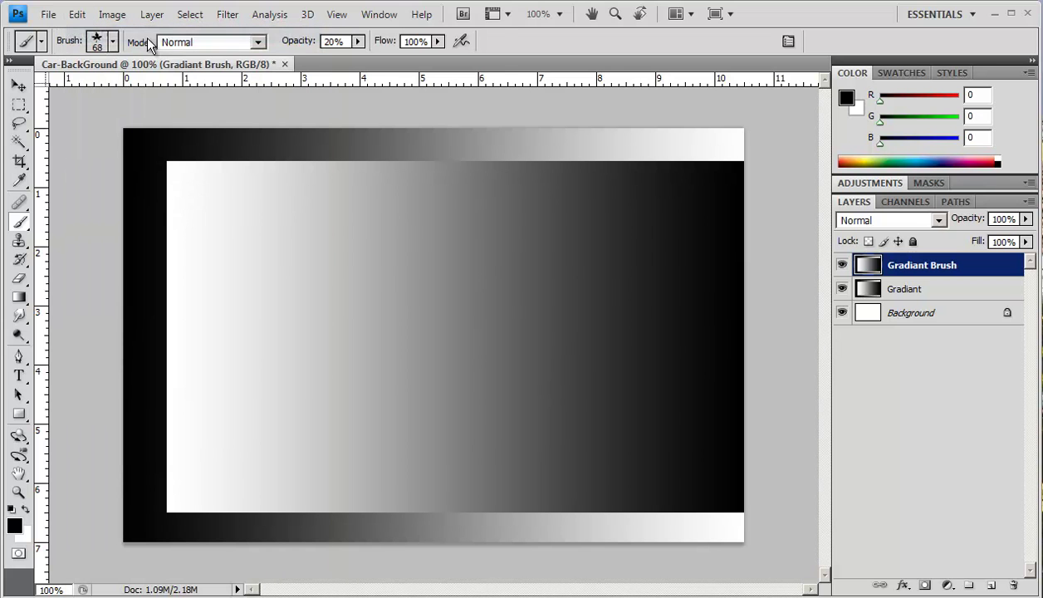
Set the leaf brush tip's spacing to 117% and its angle to -12°.
left_click(379, 14)
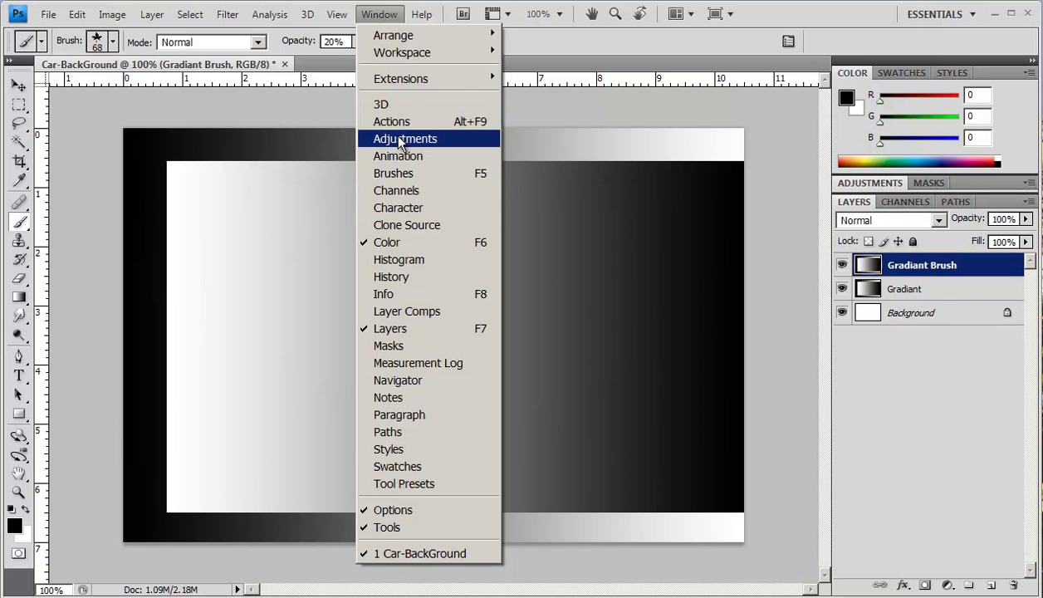
left_click(392, 173)
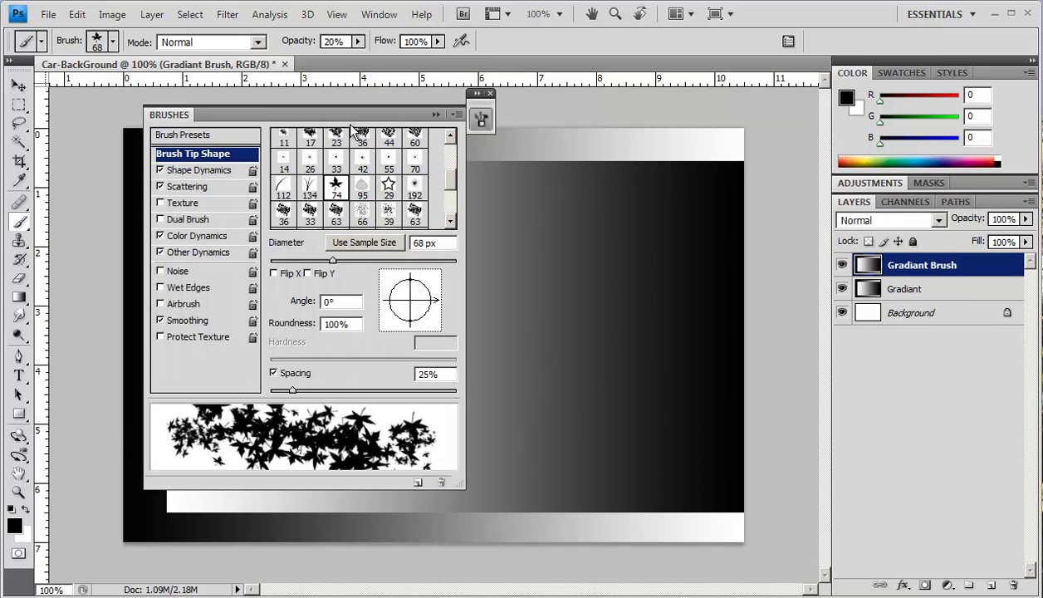
mouse_move(291, 390)
left_mouse_down()
mouse_move(386, 393)
mouse_move(271, 397)
mouse_move(384, 394)
left_mouse_up()
left_click_drag(437, 314, 446, 309)
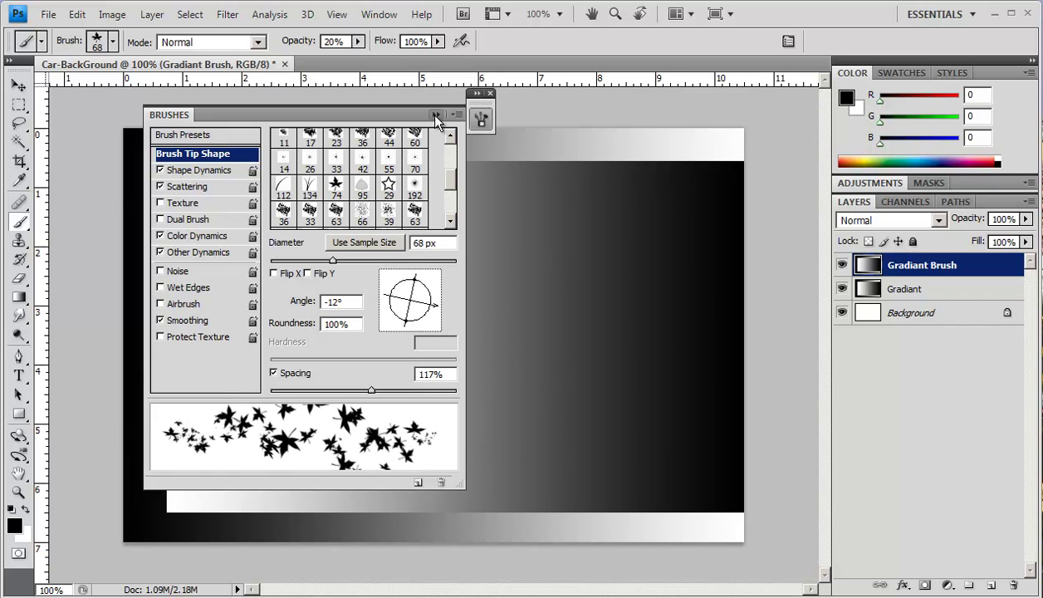
left_click(489, 93)
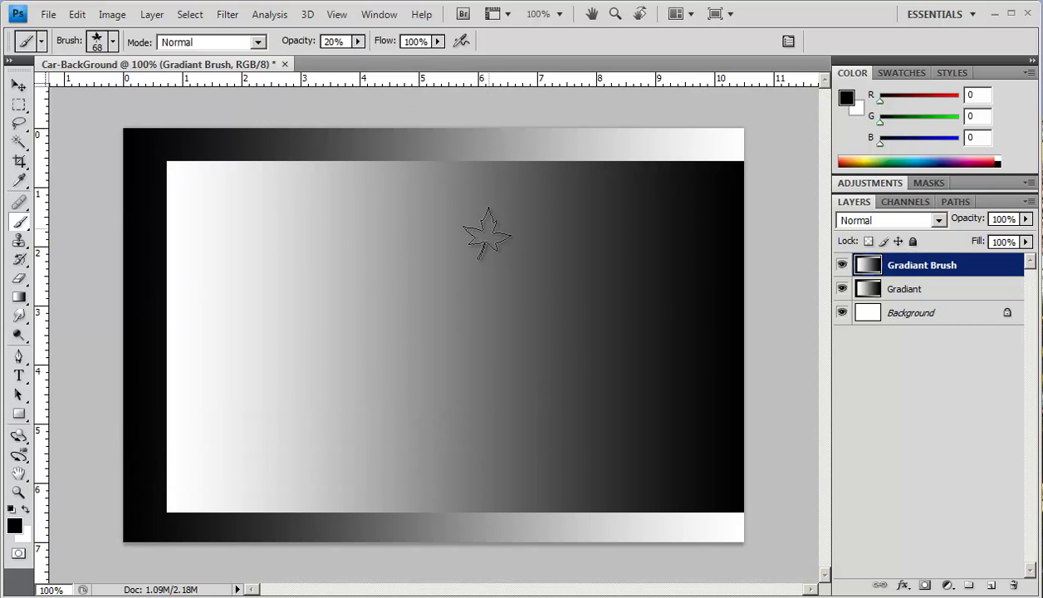
Paint scattered black leaves at 20% opacity across the lower and upper parts of the image on the Gradiant Brush layer.
mouse_move(158, 463)
left_mouse_down()
mouse_move(271, 501)
mouse_move(384, 509)
mouse_move(603, 509)
mouse_move(699, 482)
left_mouse_up()
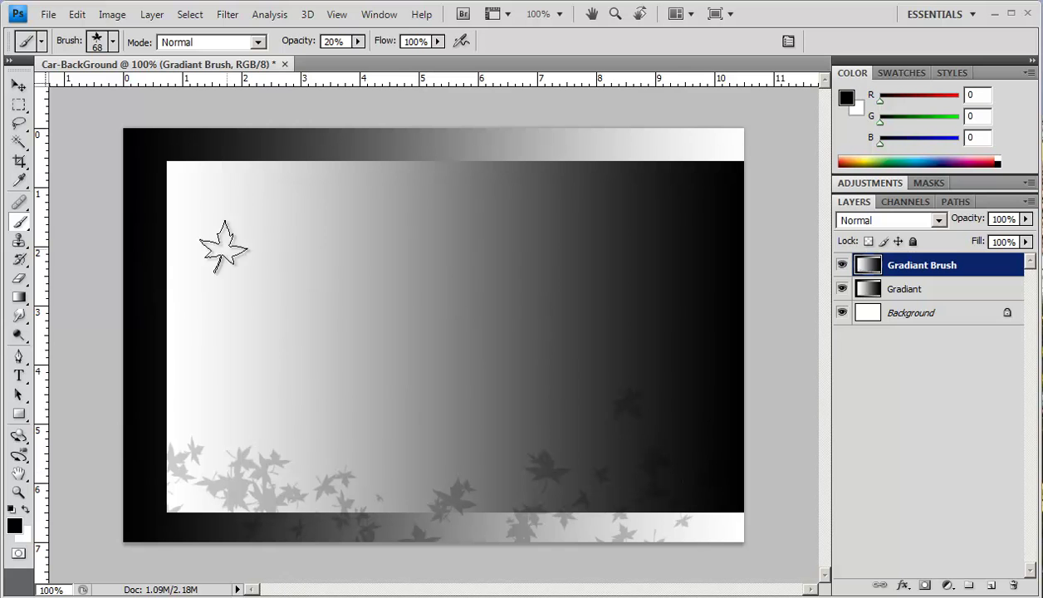
mouse_move(150, 209)
left_mouse_down()
mouse_move(296, 175)
mouse_move(461, 161)
mouse_move(660, 161)
mouse_move(704, 172)
left_mouse_up()
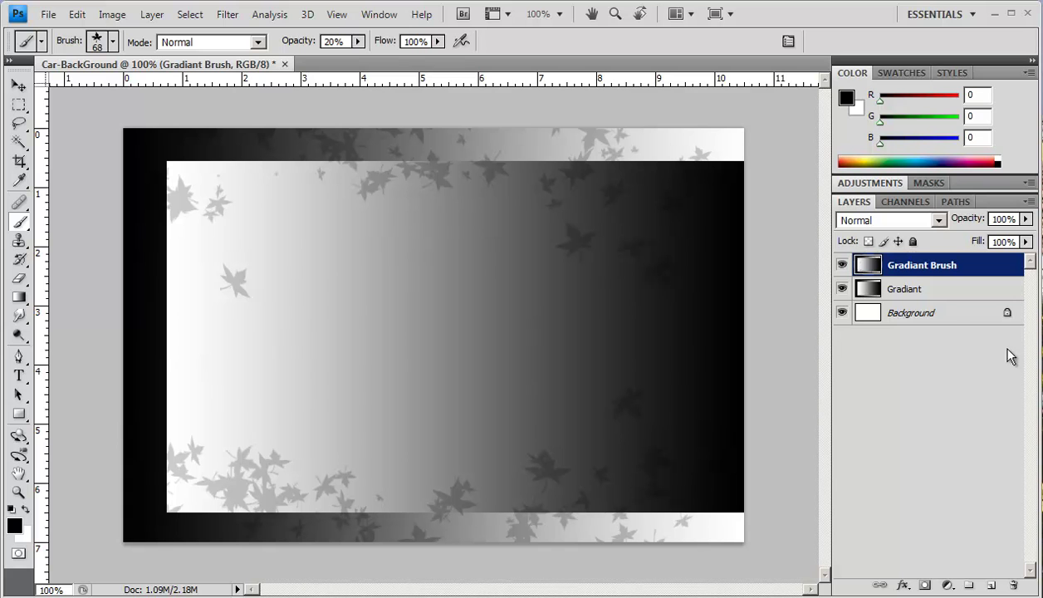
Duplicate the Gradiant Brush layer within the same document under the name "Gradiant Brush Effect".
right_click(912, 268)
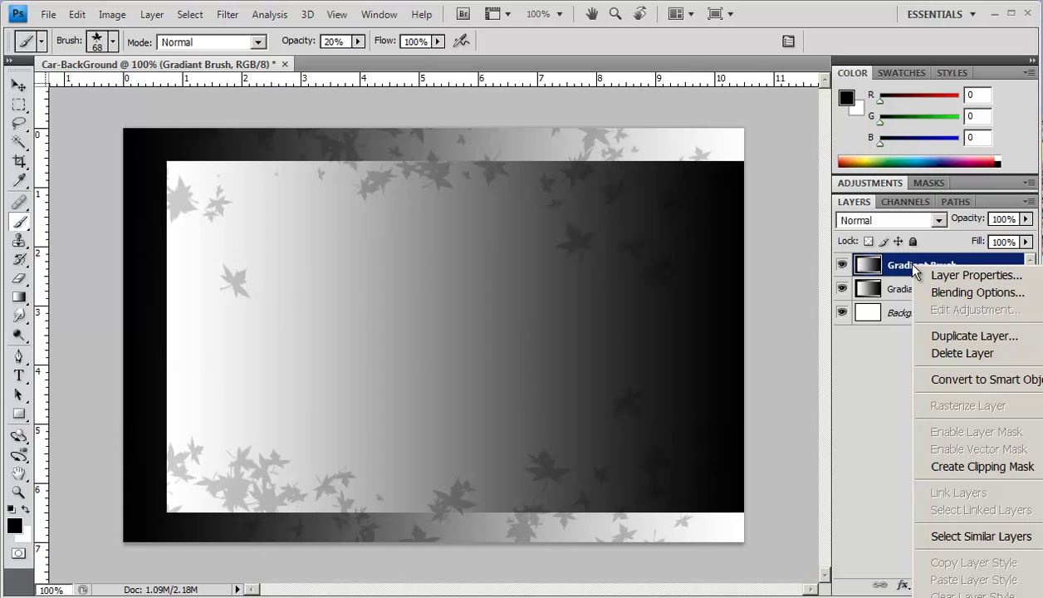
left_click(945, 336)
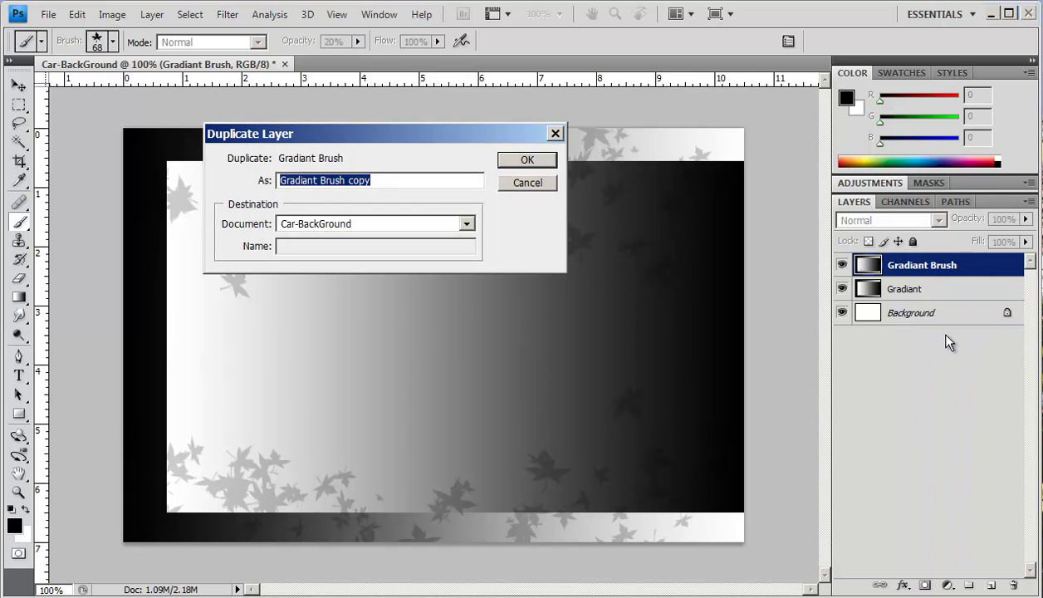
left_click(402, 181)
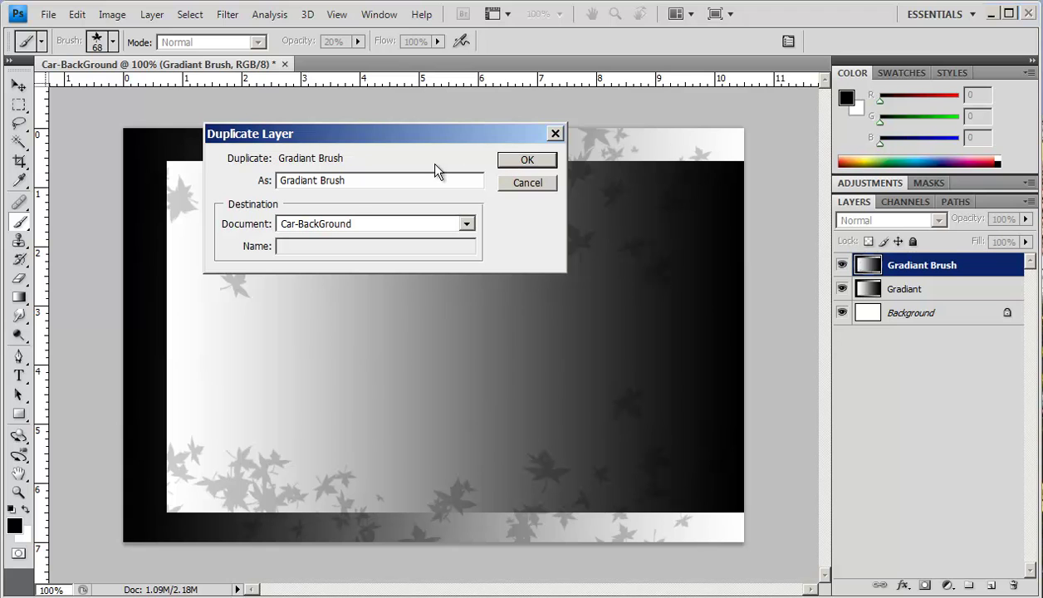
type("Effect")
left_click(523, 161)
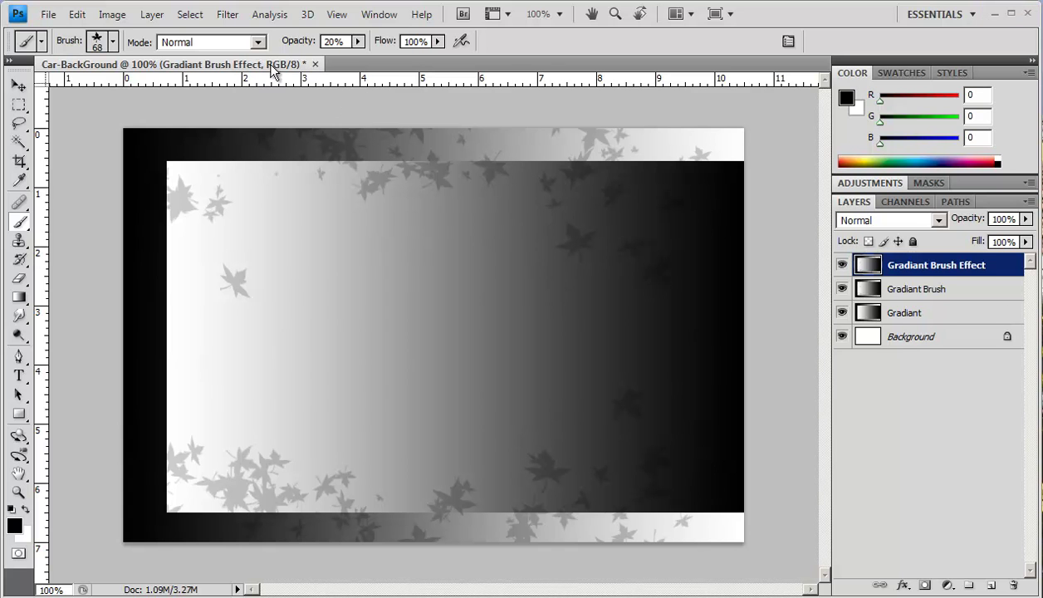
Apply the Craquelure texture filter to the Gradiant Brush Effect layer, with slightly raised crack spacing and reduced crack depth.
left_click(231, 16)
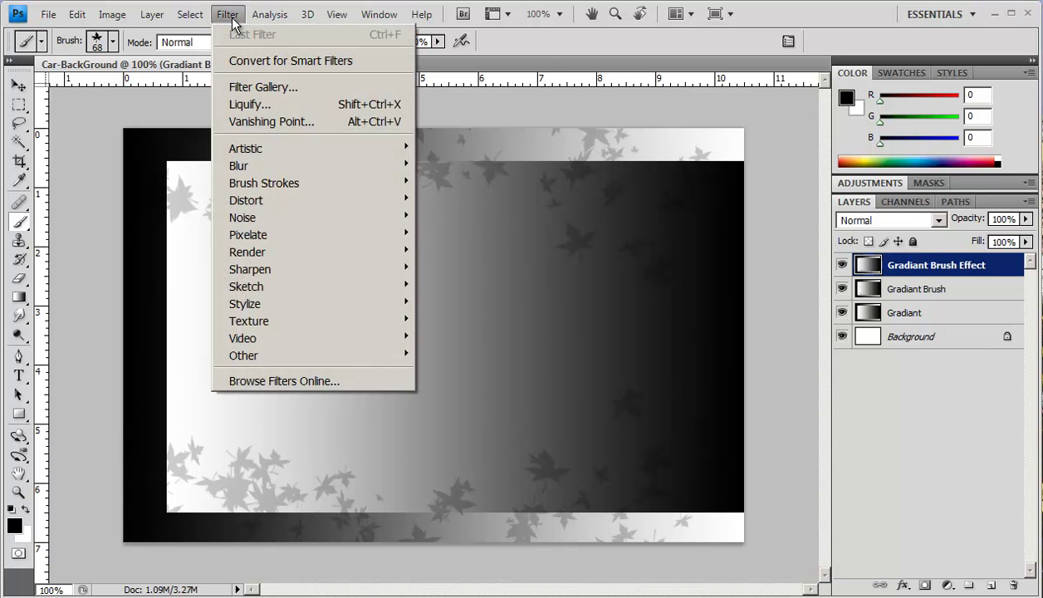
mouse_move(252, 152)
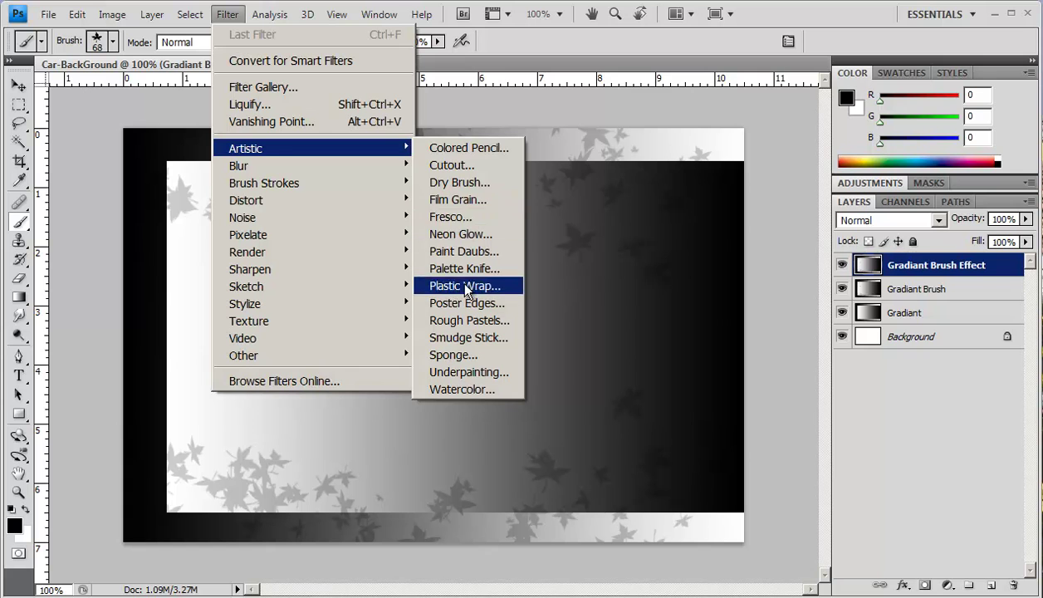
mouse_move(347, 167)
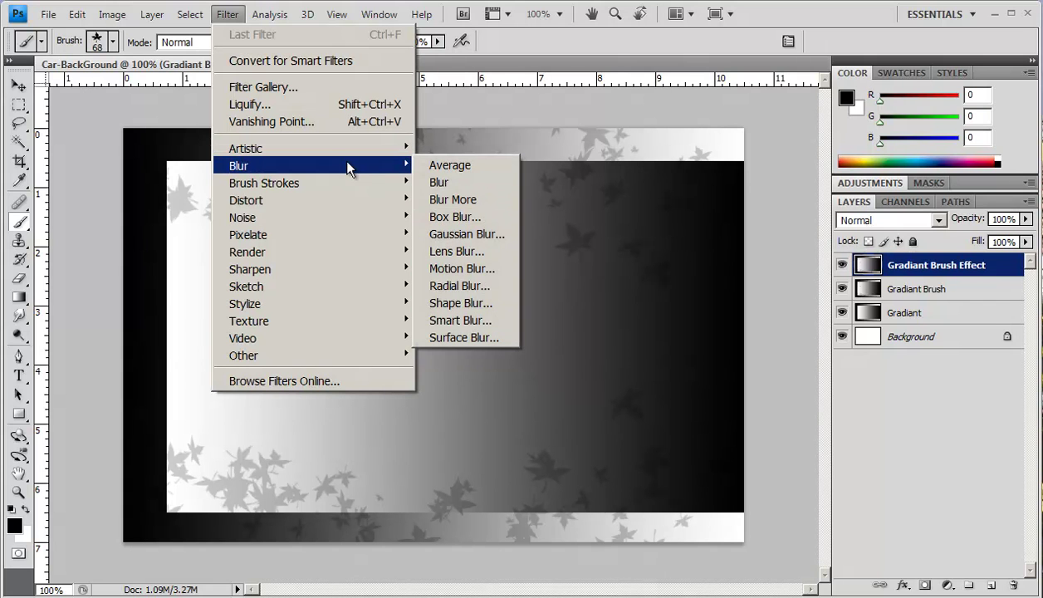
mouse_move(342, 188)
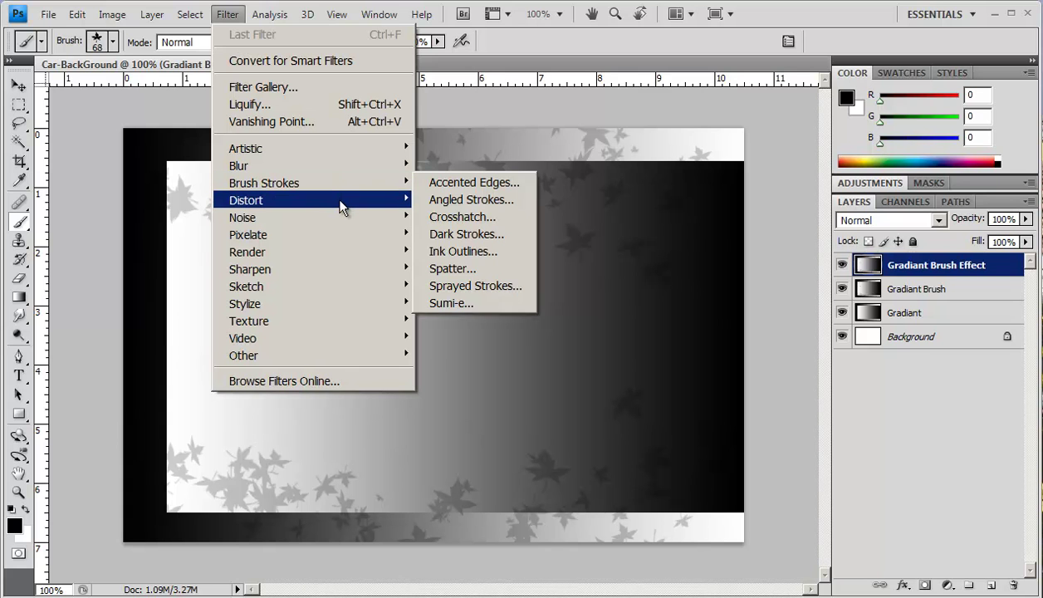
mouse_move(340, 206)
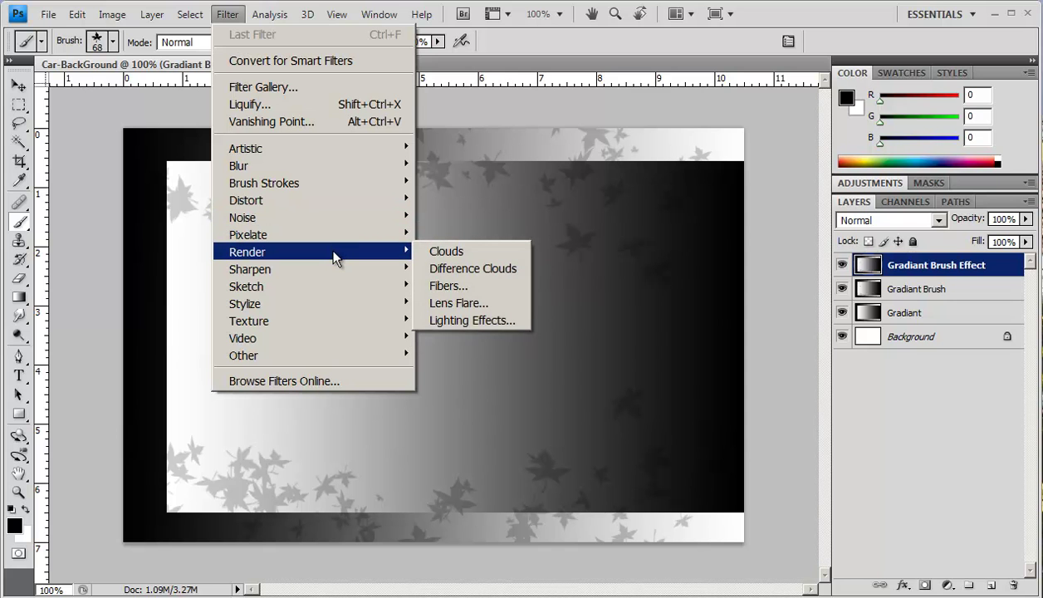
mouse_move(330, 271)
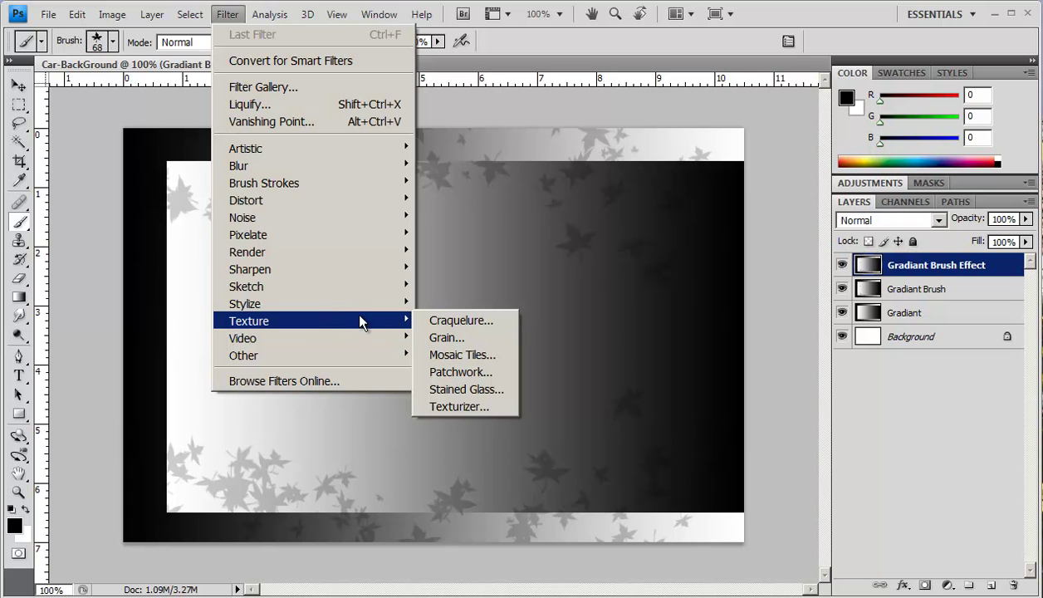
left_click(447, 323)
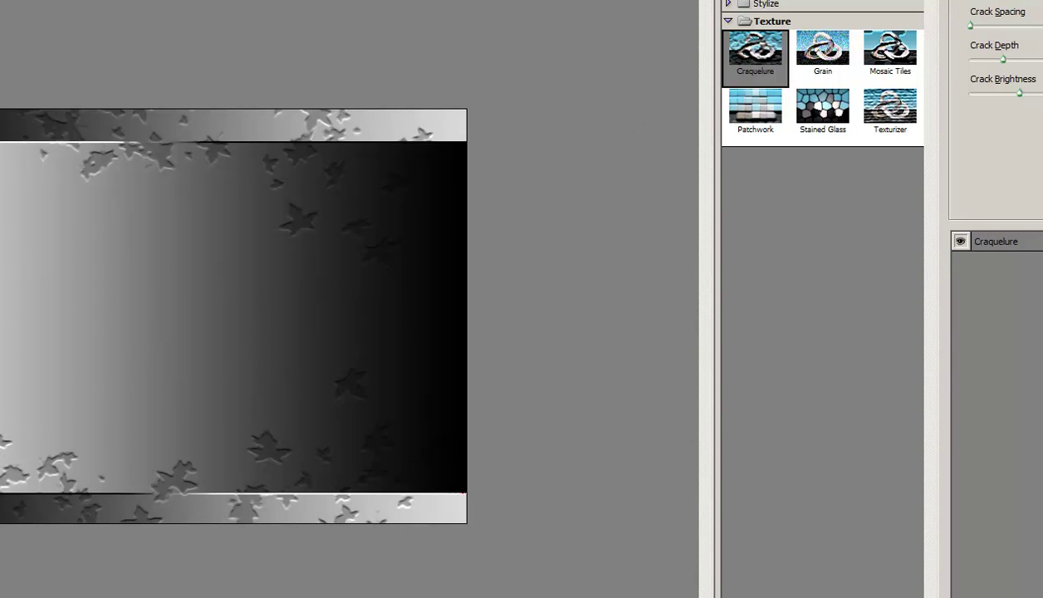
left_click_drag(970, 26, 1005, 28)
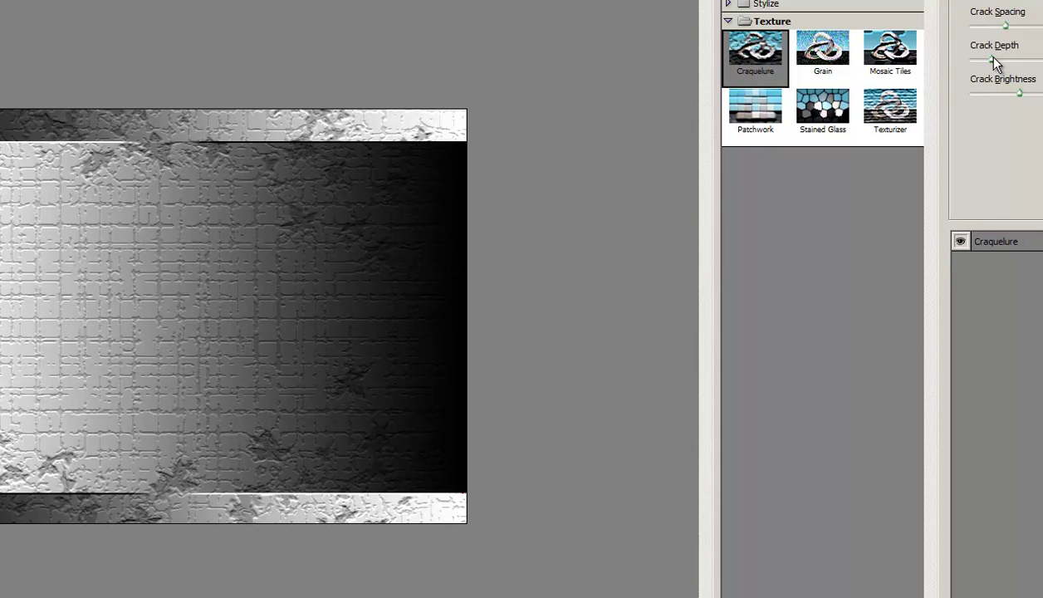
mouse_move(1020, 94)
left_mouse_down()
mouse_move(1001, 94)
mouse_move(1020, 94)
left_mouse_up()
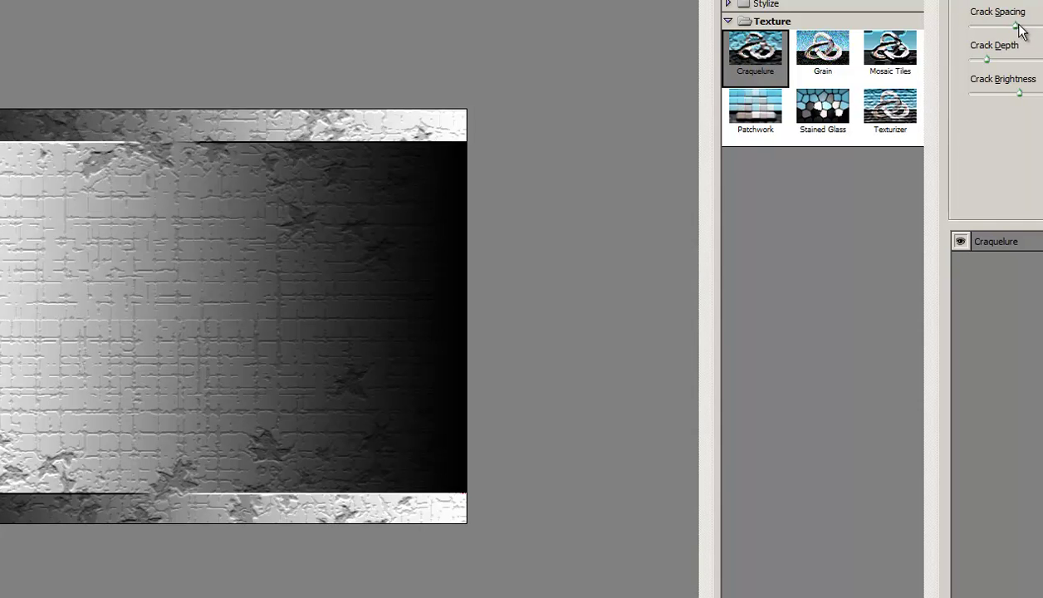
left_click_drag(1008, 27, 987, 26)
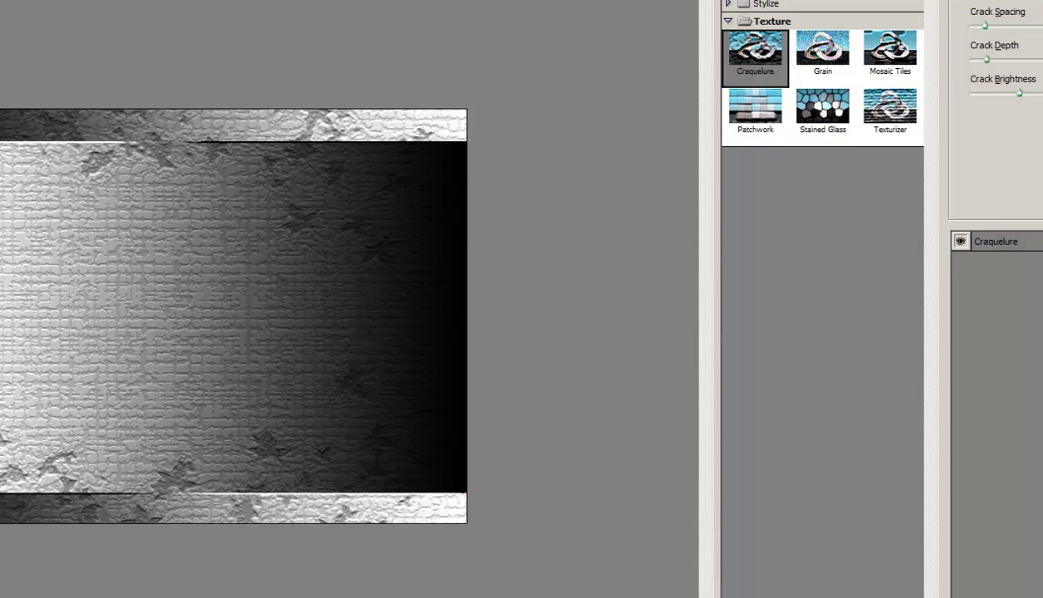
key("Return")
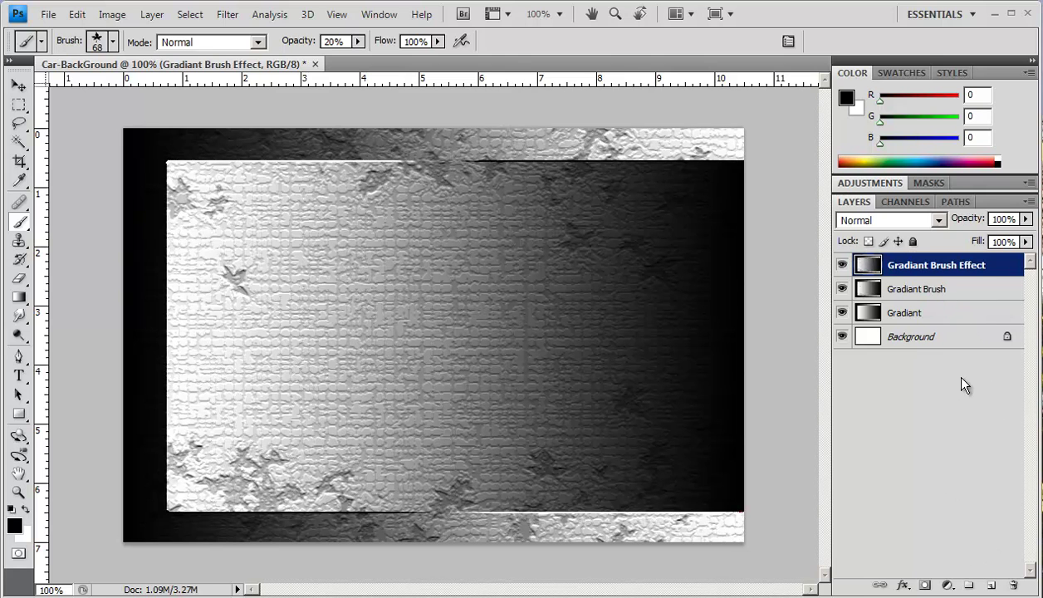
Add a new layer above Gradiant Brush Effect and fill it with the Clouds render filter.
left_click(992, 586)
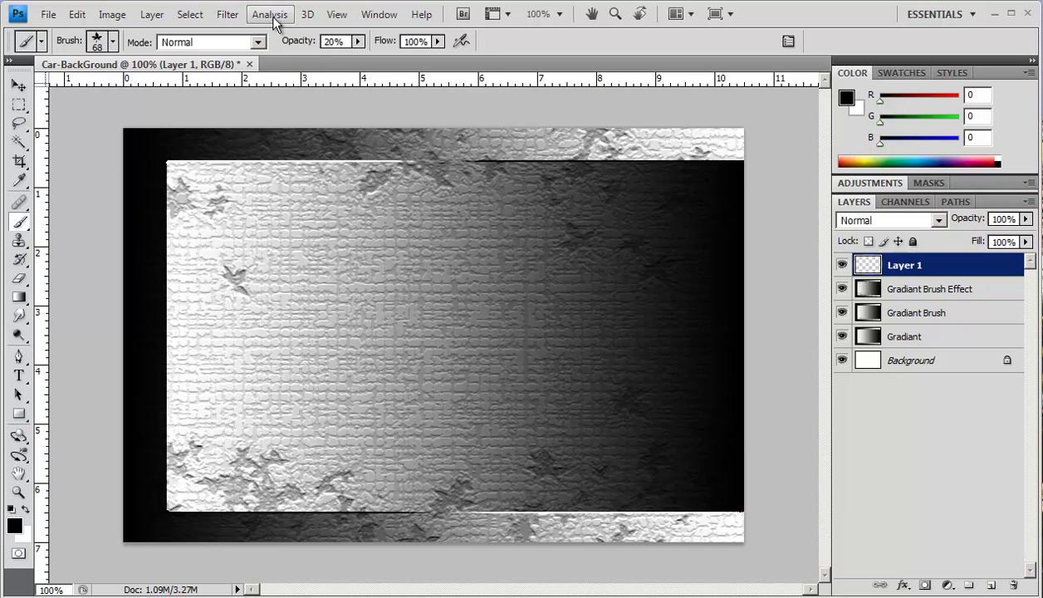
left_click(225, 15)
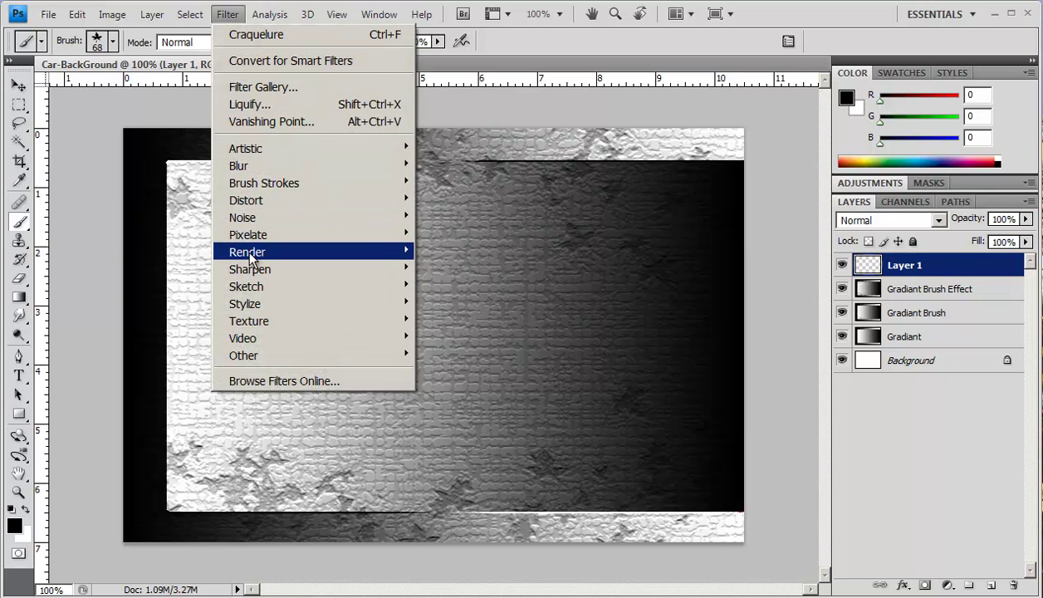
mouse_move(244, 247)
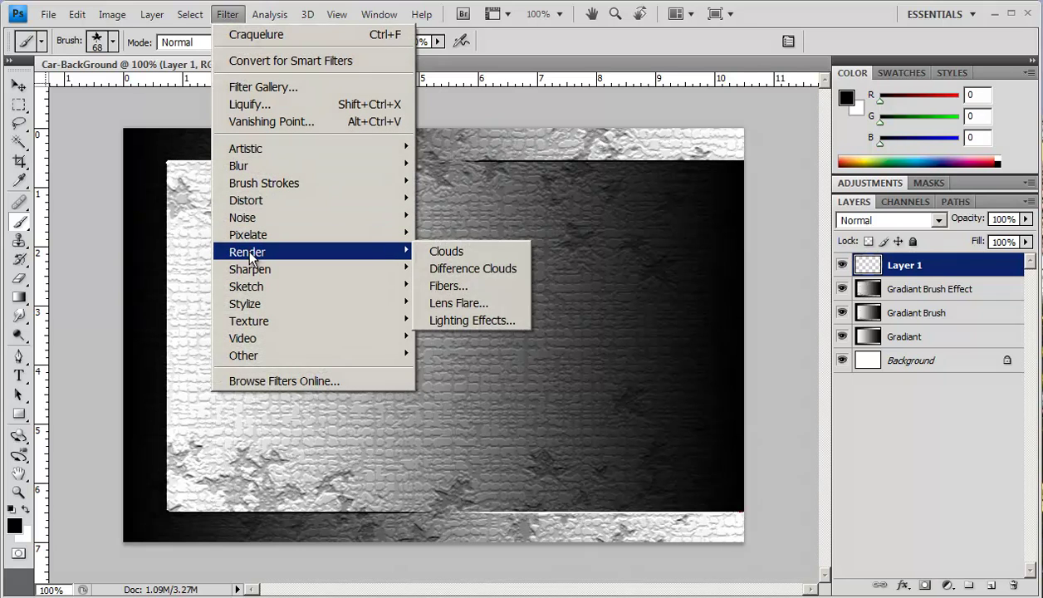
left_click(446, 251)
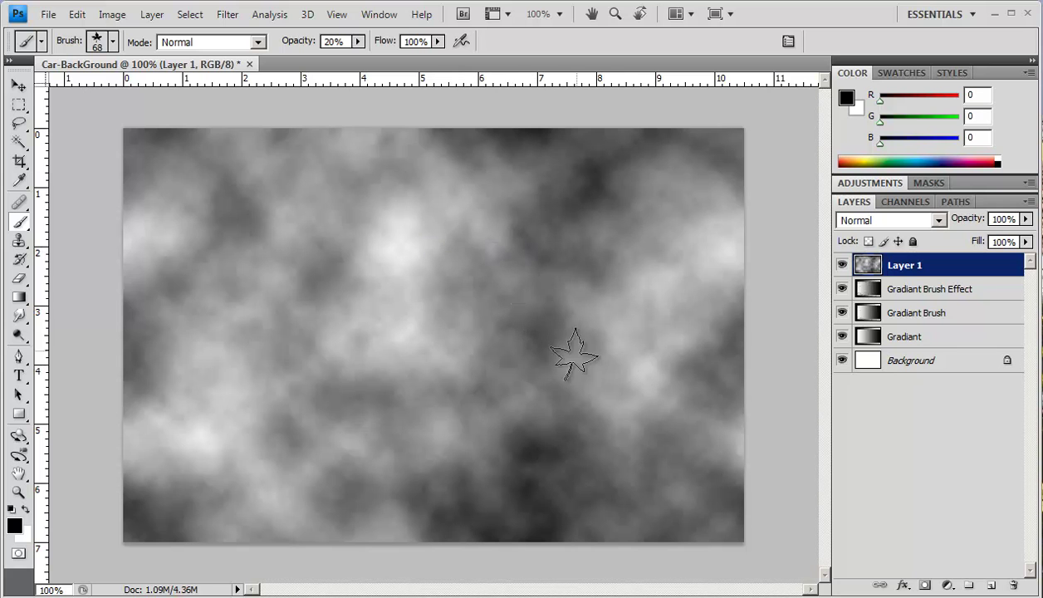
Reapply the Clouds filter three times on the new layer to generate a different cloud pattern.
left_click(228, 15)
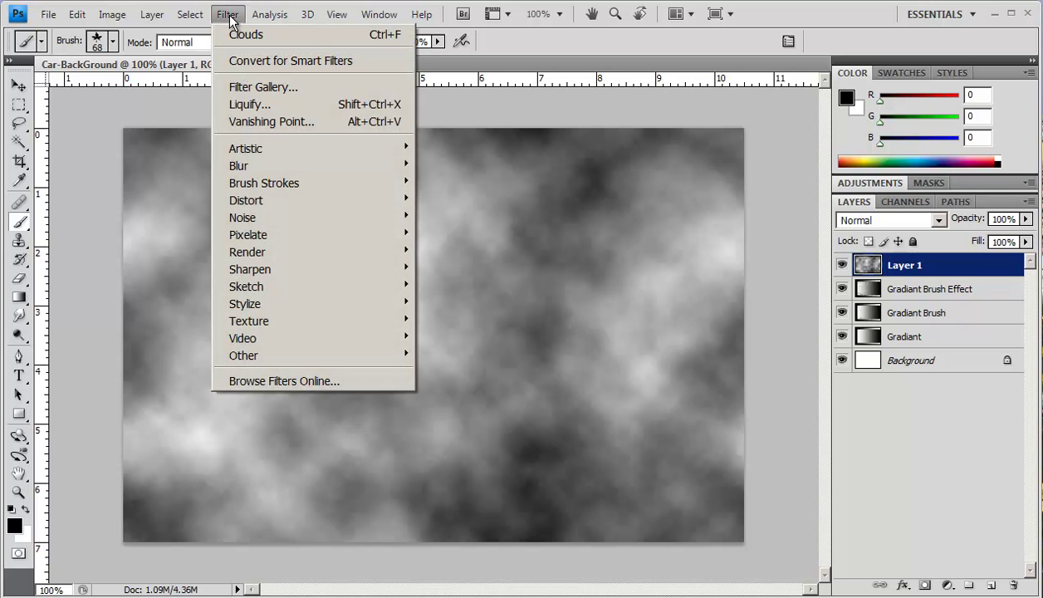
left_click(235, 34)
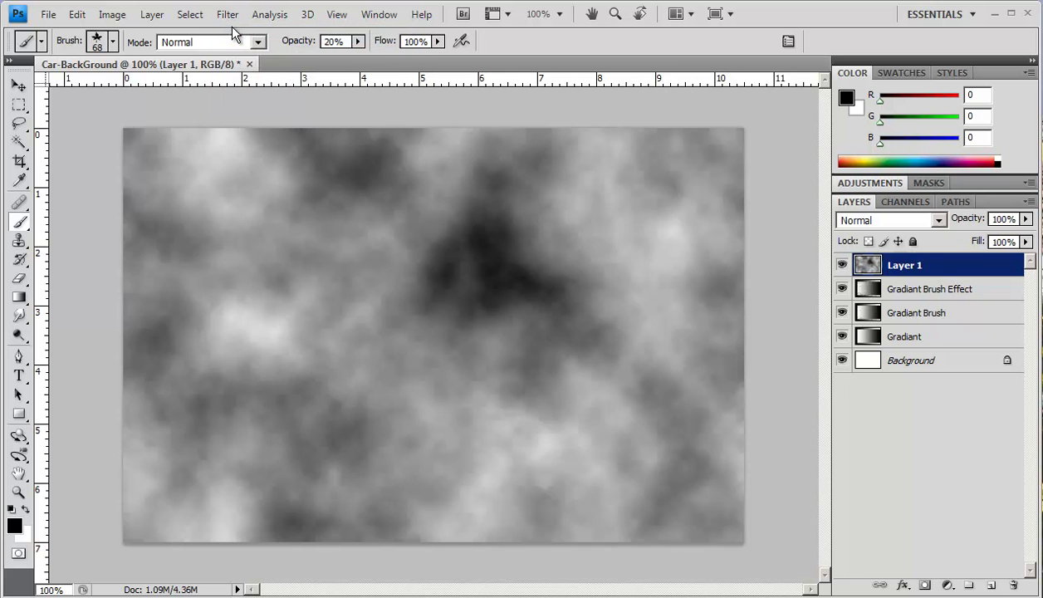
left_click(230, 15)
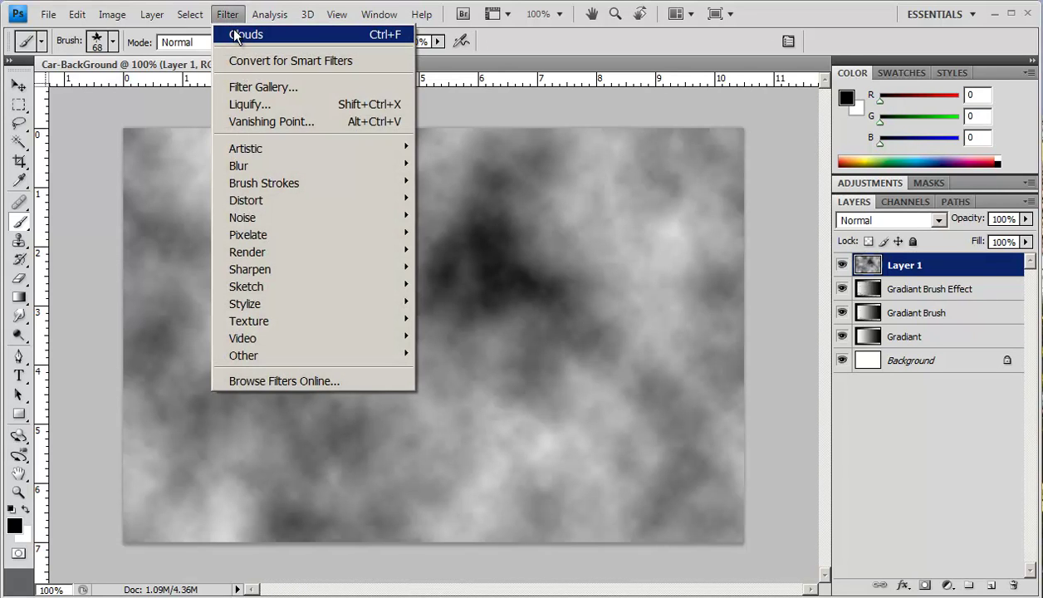
left_click(234, 34)
left_click(226, 15)
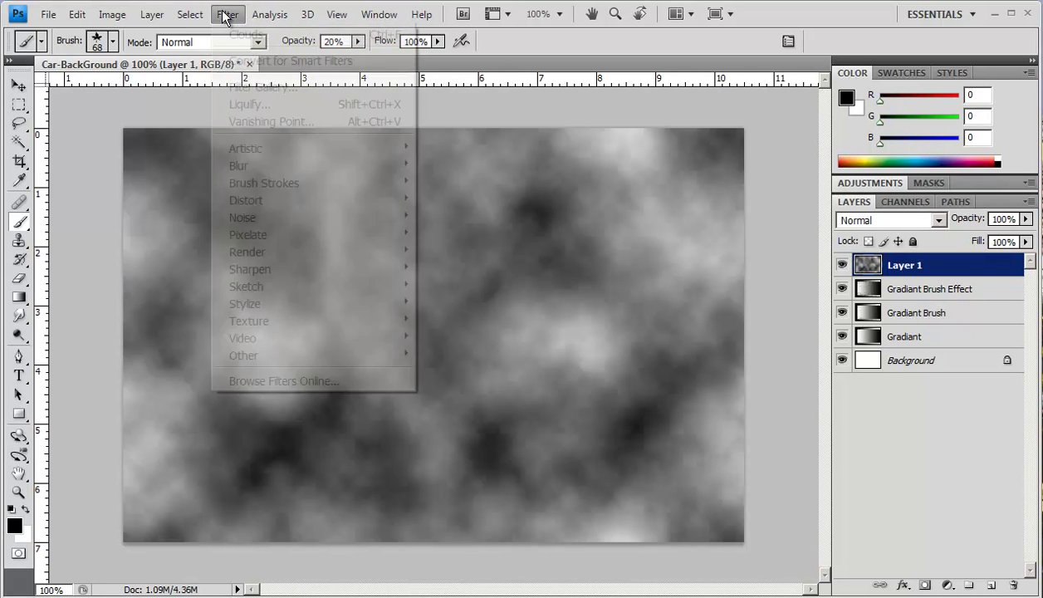
left_click(233, 34)
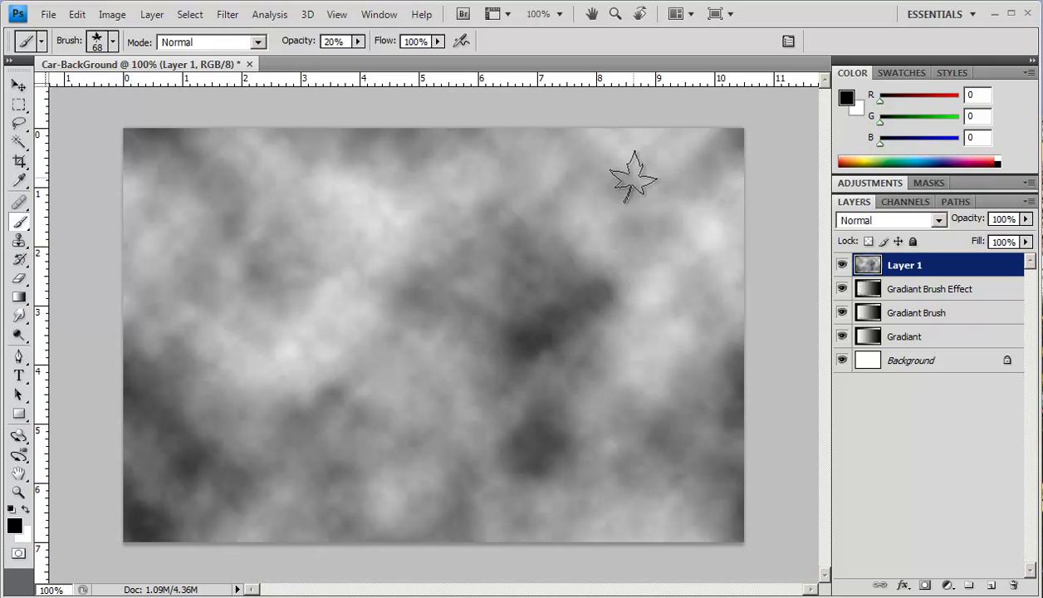
Rename the clouds layer as "Cloud".
double_click(919, 266)
type("C")
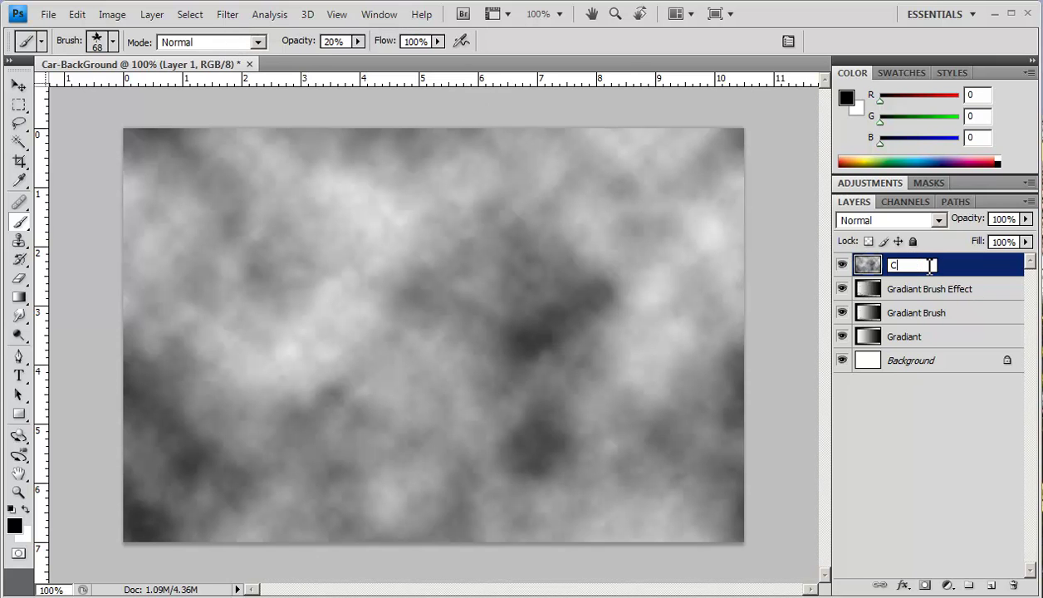
type("loud")
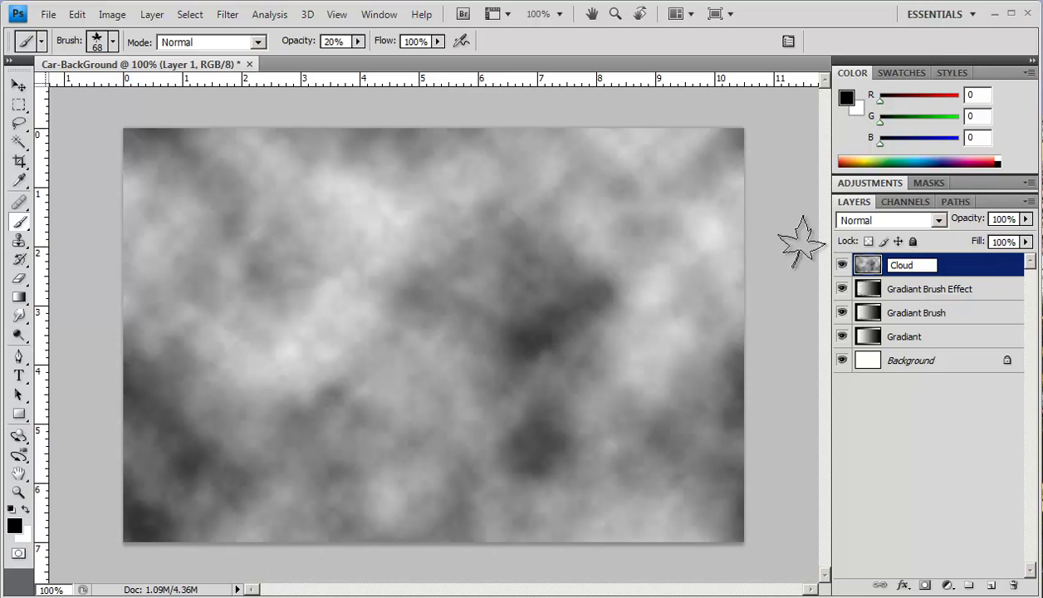
left_click(966, 268)
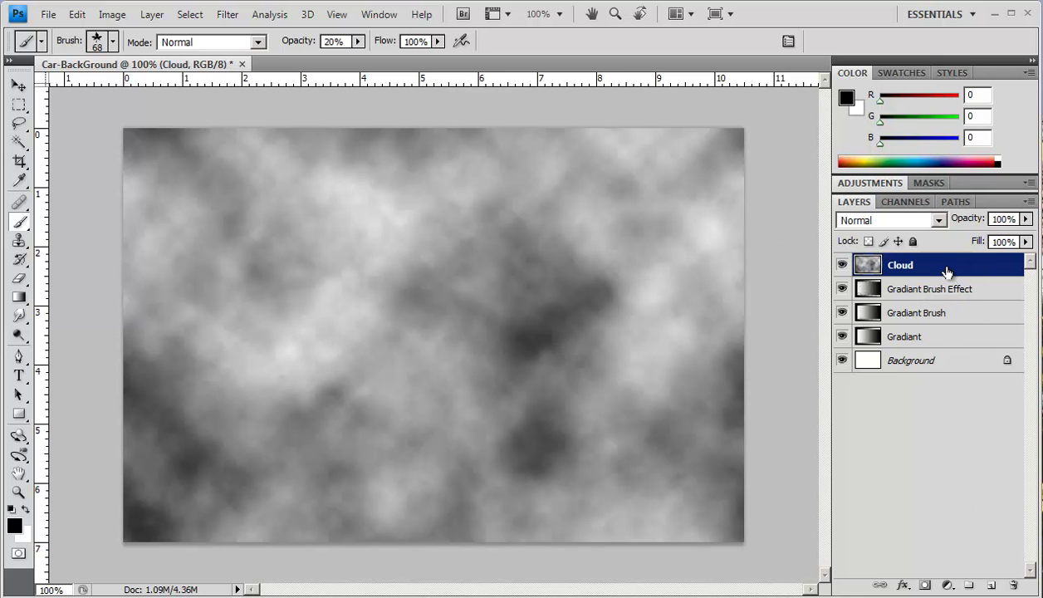
Duplicate the Cloud layer within the same document under the name "Cloud Brush".
right_click(947, 272)
left_click(984, 339)
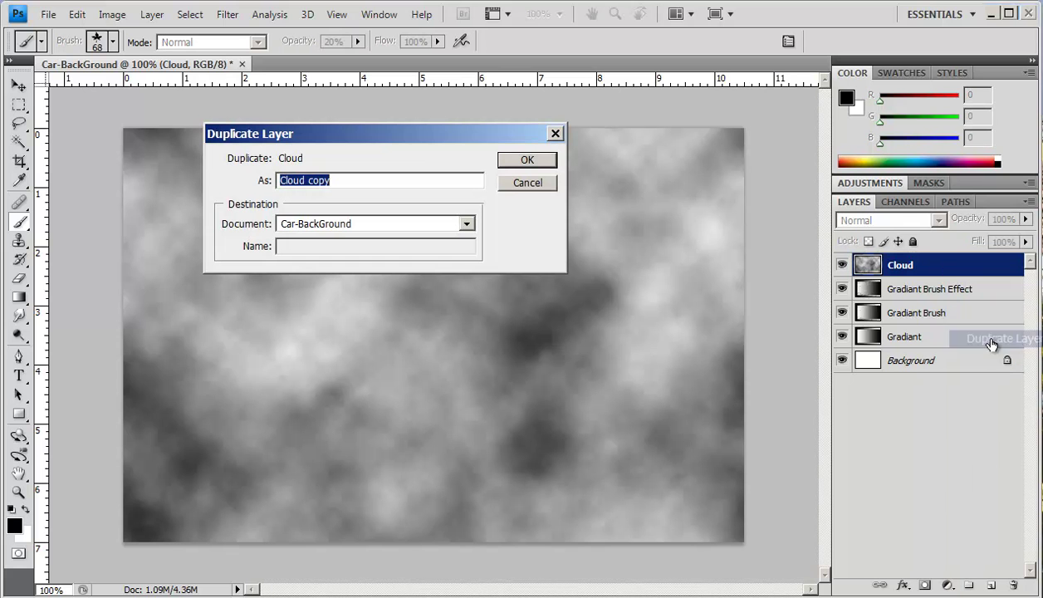
left_click(414, 178)
key("BackSpace")
key("BackSpace")
key("BackSpace")
key("BackSpace")
key("BackSpace")
type("Btush")
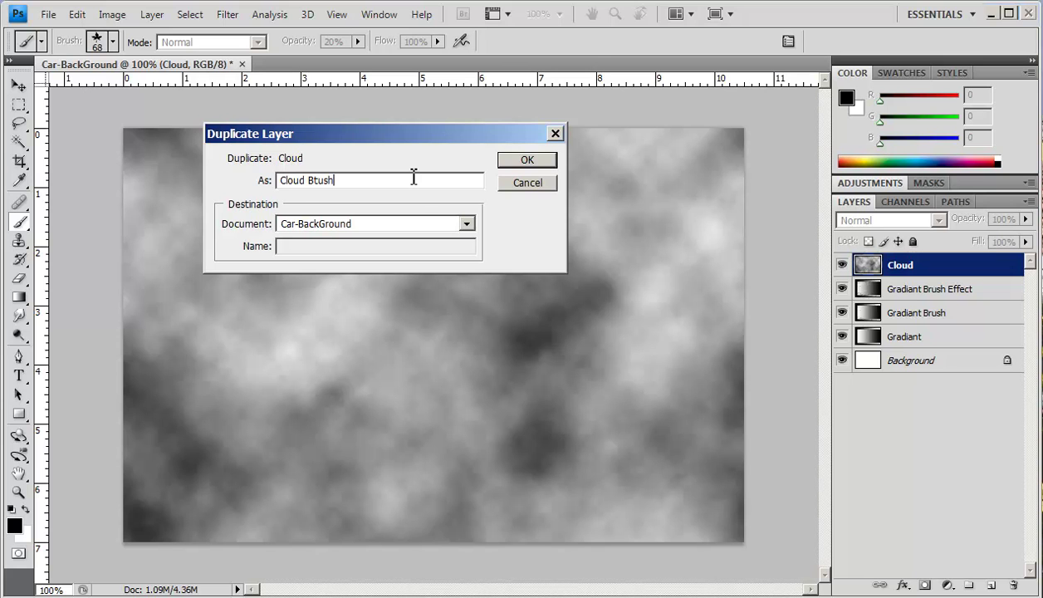
key("BackSpace")
key("BackSpace")
key("BackSpace")
key("BackSpace")
type("rush")
left_click(525, 156)
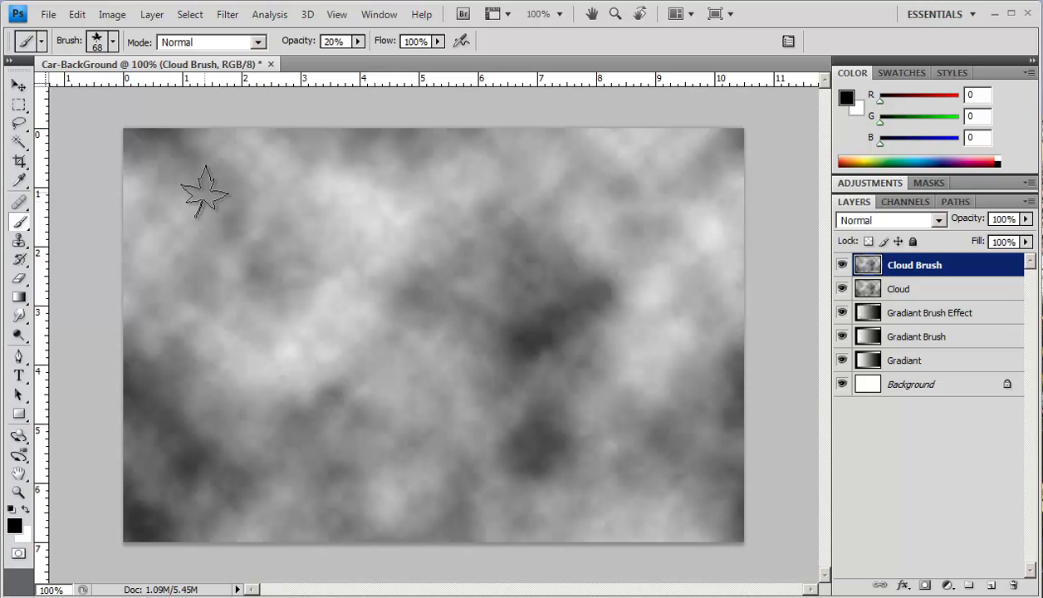
Paint scattered black leaves at 20% opacity across the upper, lower and side areas of the image on the Cloud Brush layer.
mouse_move(206, 197)
left_mouse_down()
mouse_move(573, 174)
mouse_move(693, 180)
mouse_move(641, 239)
left_mouse_up()
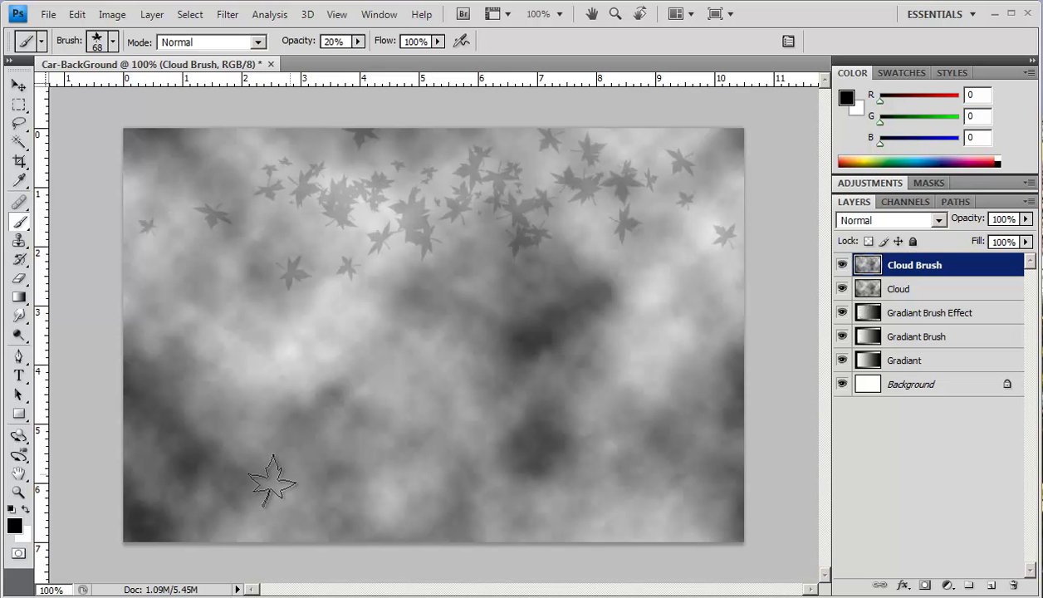
mouse_move(166, 473)
left_mouse_down()
mouse_move(349, 486)
mouse_move(539, 492)
mouse_move(699, 450)
mouse_move(647, 444)
mouse_move(171, 254)
mouse_move(157, 315)
mouse_move(169, 393)
left_mouse_up()
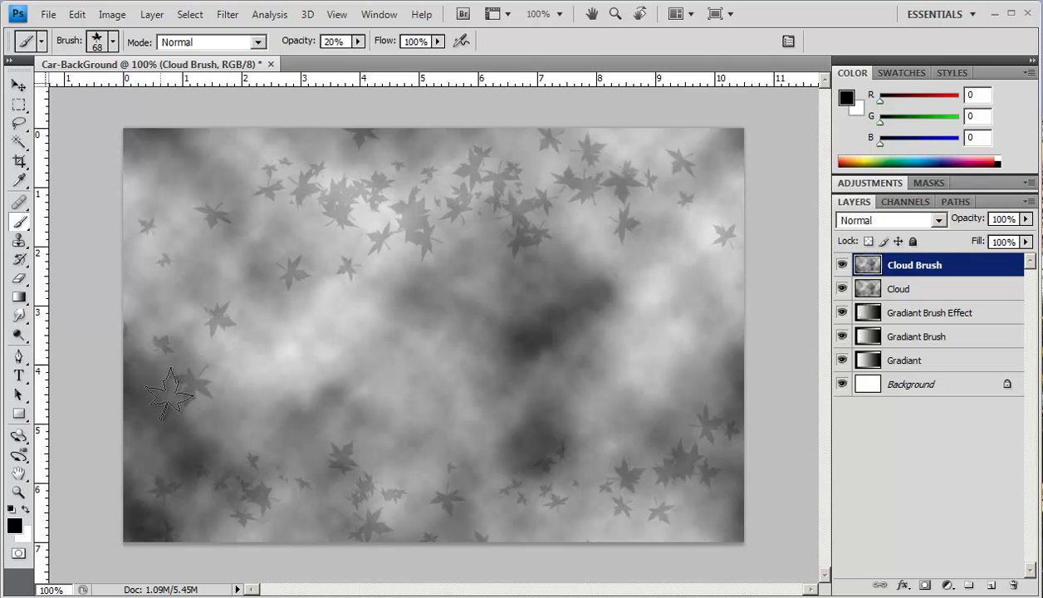
mouse_move(690, 233)
left_mouse_down()
mouse_move(654, 327)
mouse_move(658, 307)
left_mouse_up()
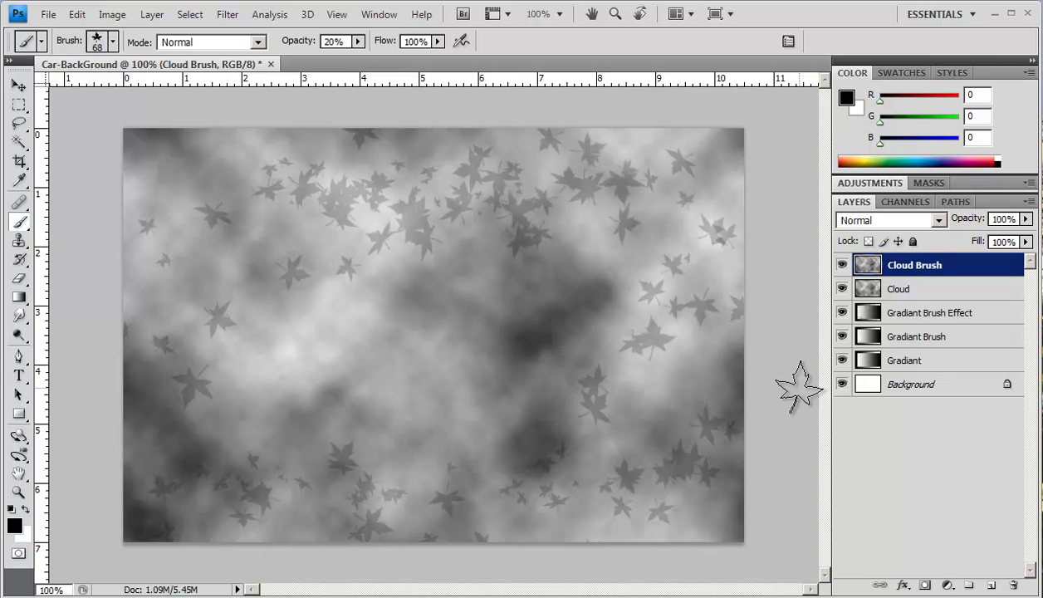
Duplicate the Cloud Brush layer within the same document under the name "Cloud Brush Effects".
left_click(923, 291)
left_click(937, 266)
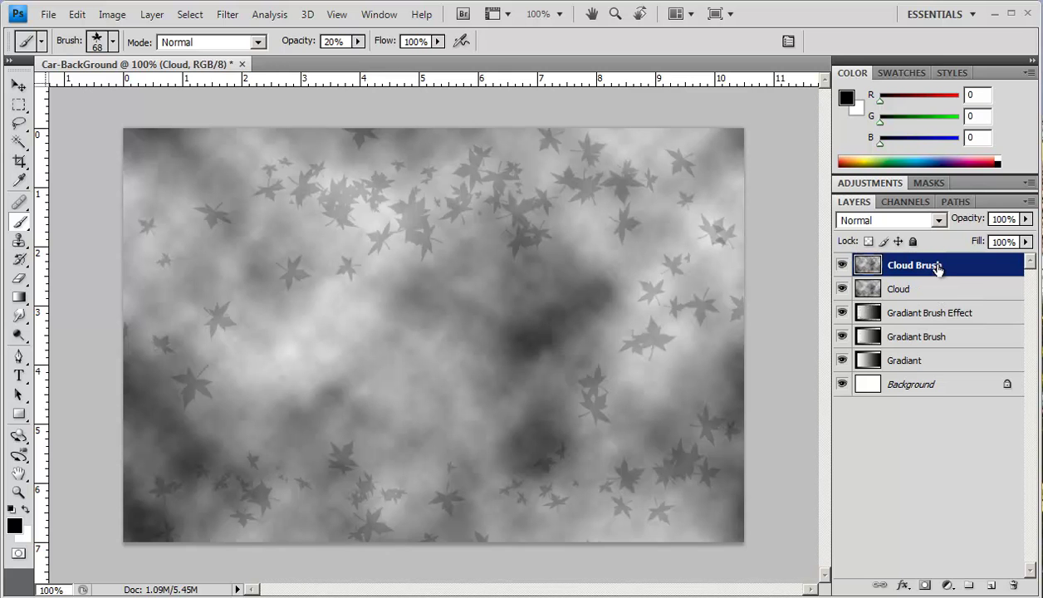
right_click(938, 266)
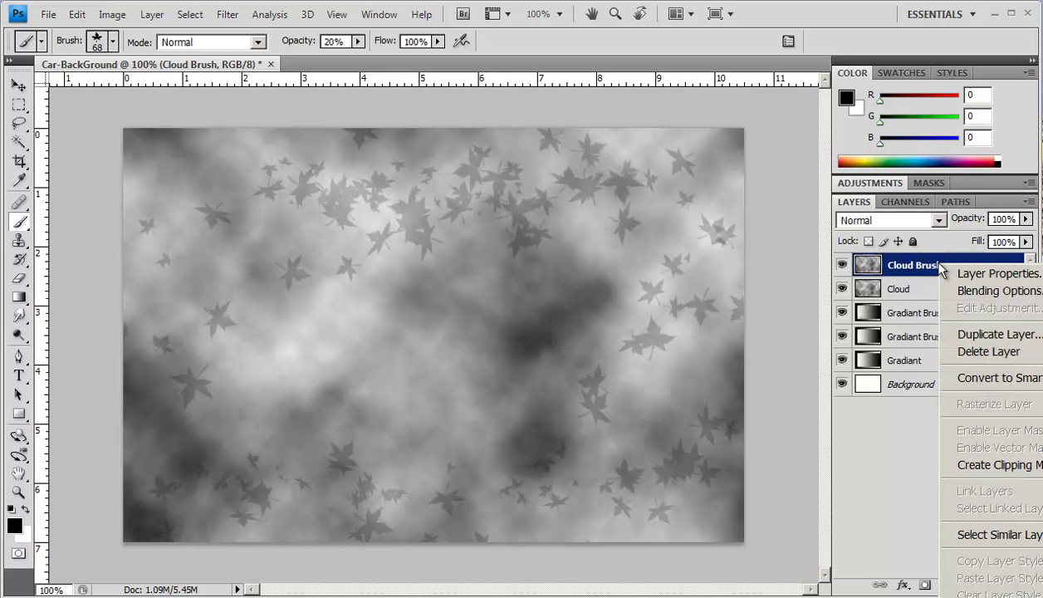
left_click(971, 335)
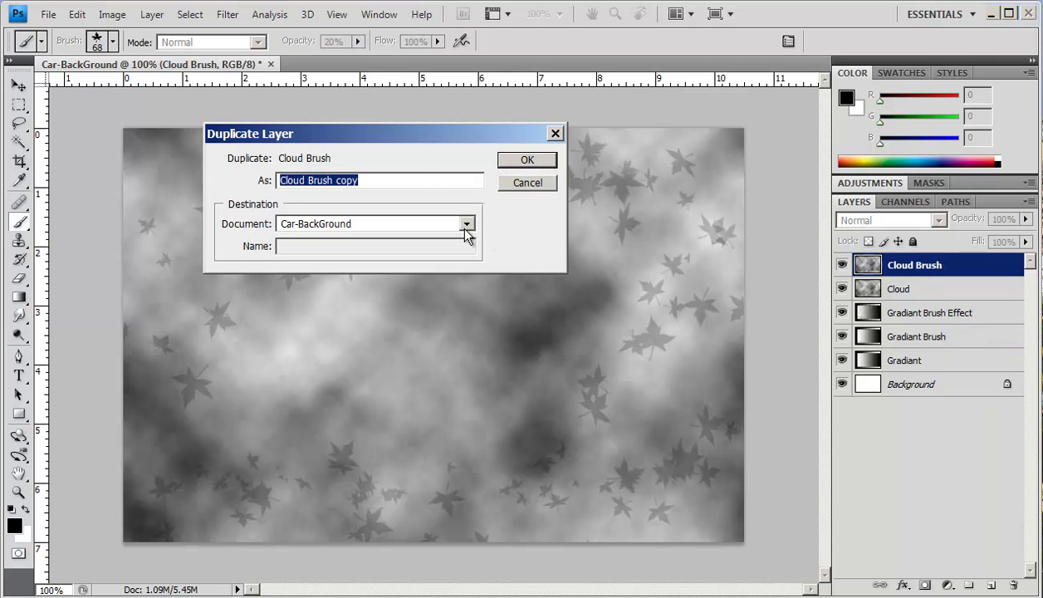
left_click(418, 184)
key("BackSpace")
key("BackSpace")
key("BackSpace")
key("BackSpace")
key("BackSpace")
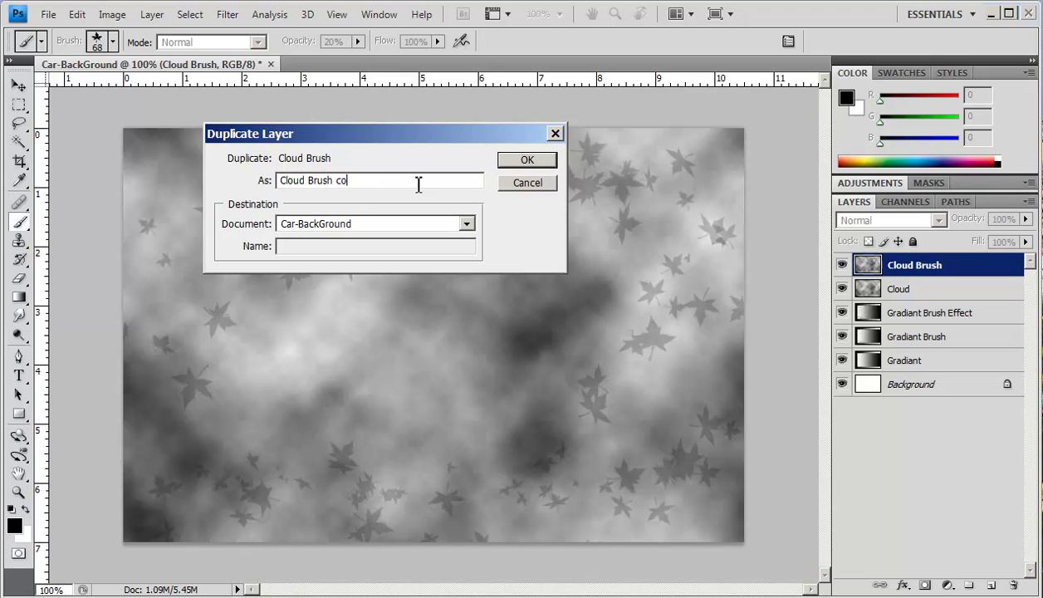
type("Effects")
left_click(526, 159)
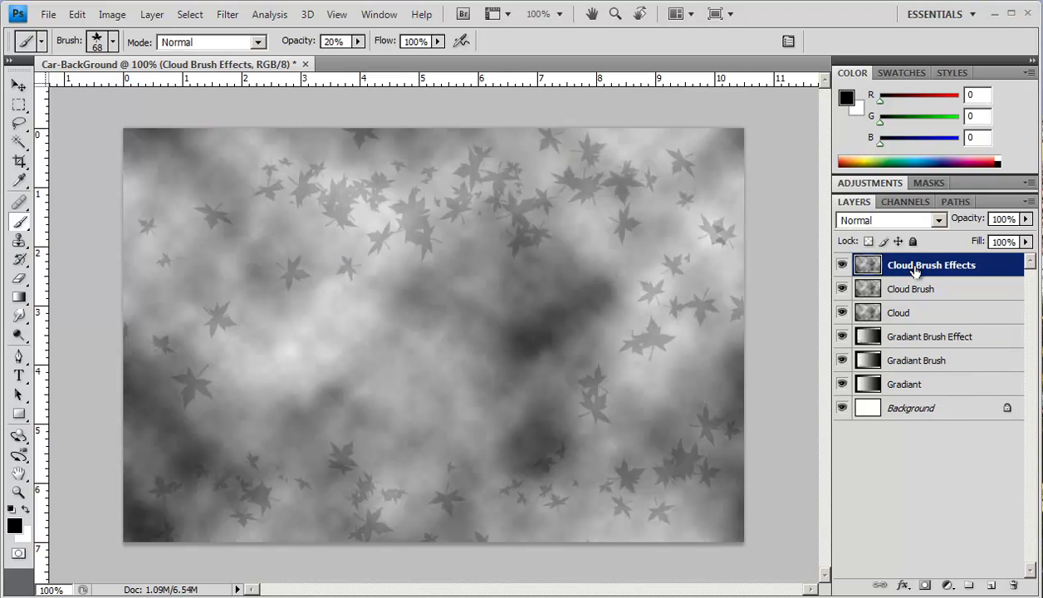
Apply the Glass distortion filter to the Cloud Brush Effects layer with Frosted texture, lower distortion and smoothness, and increased scaling.
left_click(239, 19)
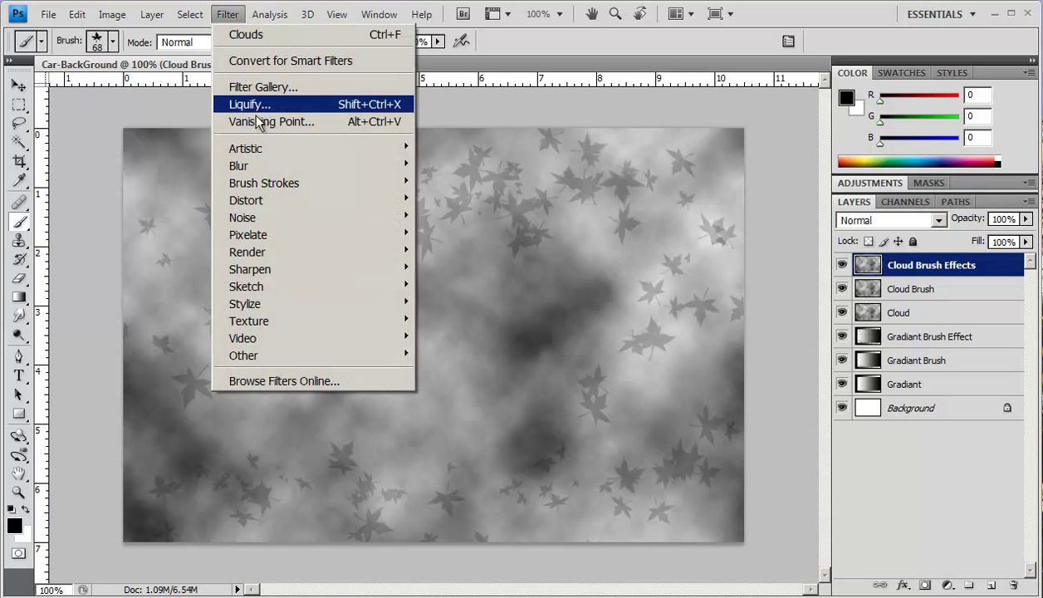
mouse_move(260, 257)
mouse_move(261, 200)
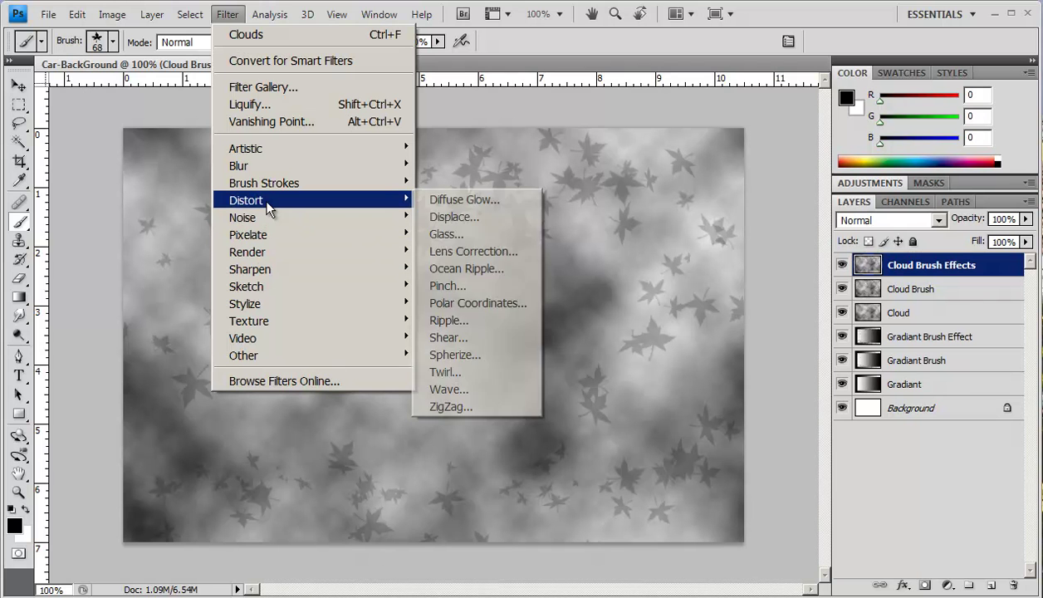
left_click(448, 235)
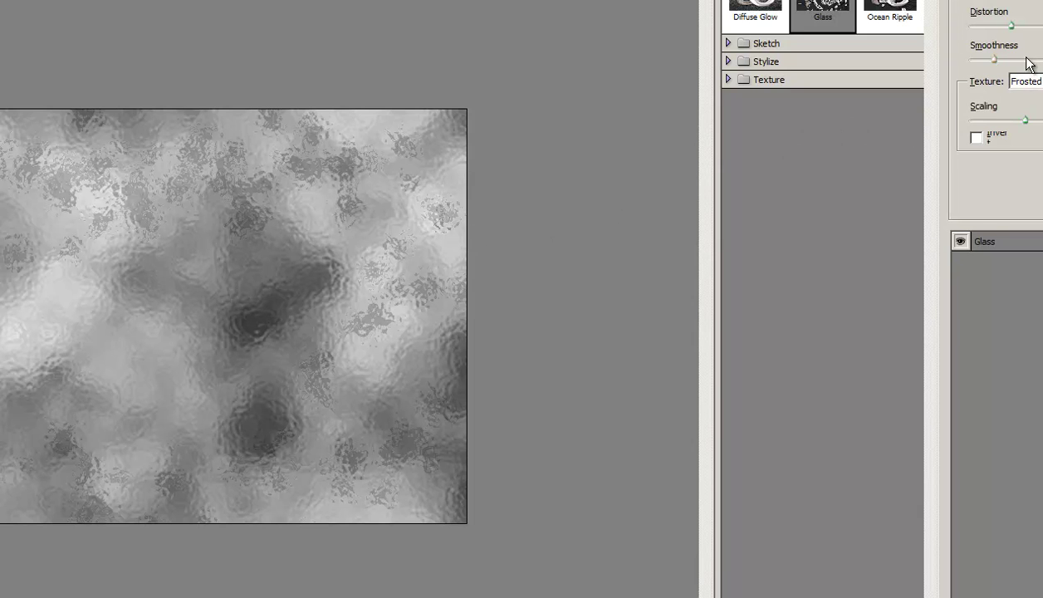
left_click_drag(1012, 28, 989, 60)
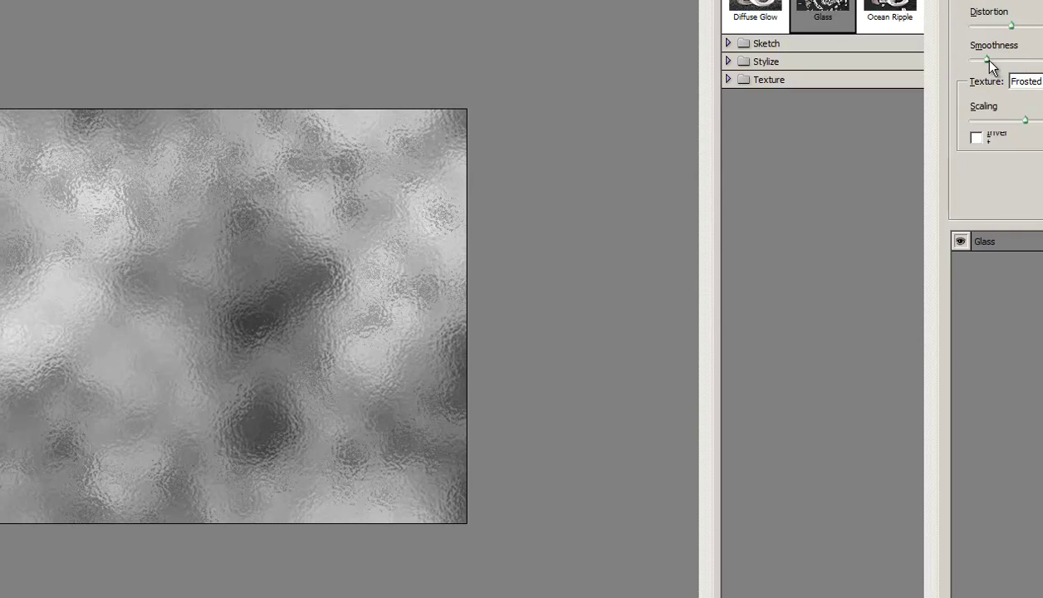
mouse_move(1009, 25)
left_mouse_down()
mouse_move(1028, 32)
mouse_move(953, 33)
mouse_move(997, 38)
left_mouse_up()
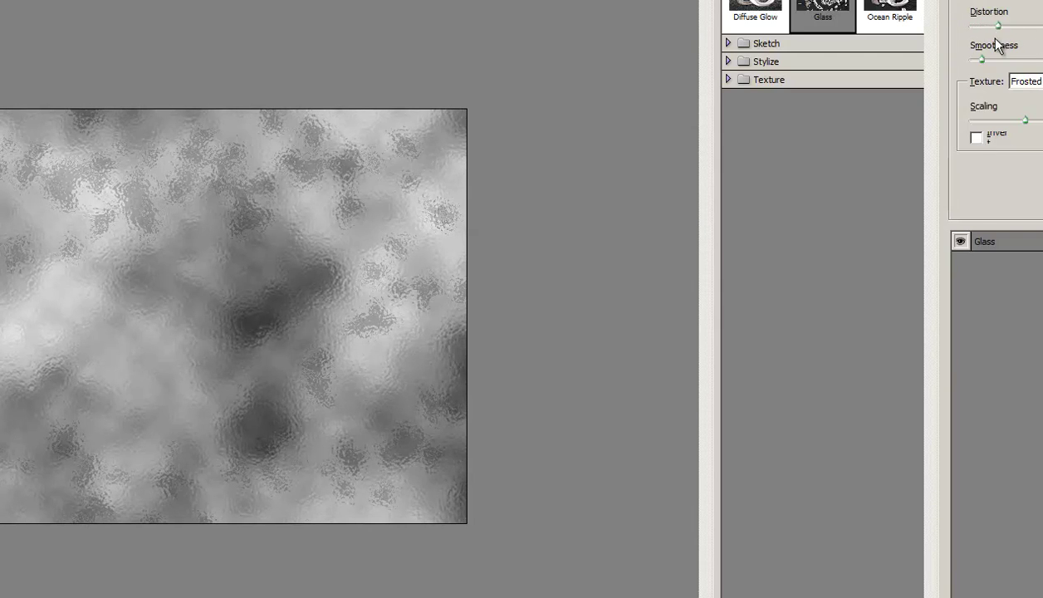
mouse_move(1028, 124)
left_mouse_down()
mouse_move(1015, 123)
mouse_move(1042, 122)
left_mouse_up()
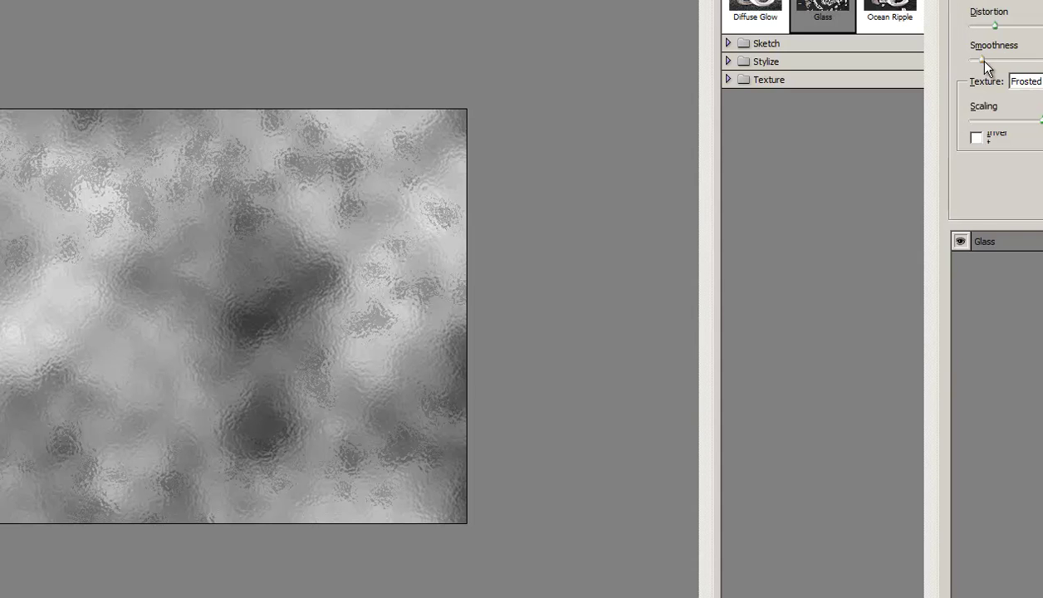
mouse_move(995, 26)
left_mouse_down()
mouse_move(980, 28)
mouse_move(1009, 27)
mouse_move(999, 28)
left_mouse_up()
key("Return")
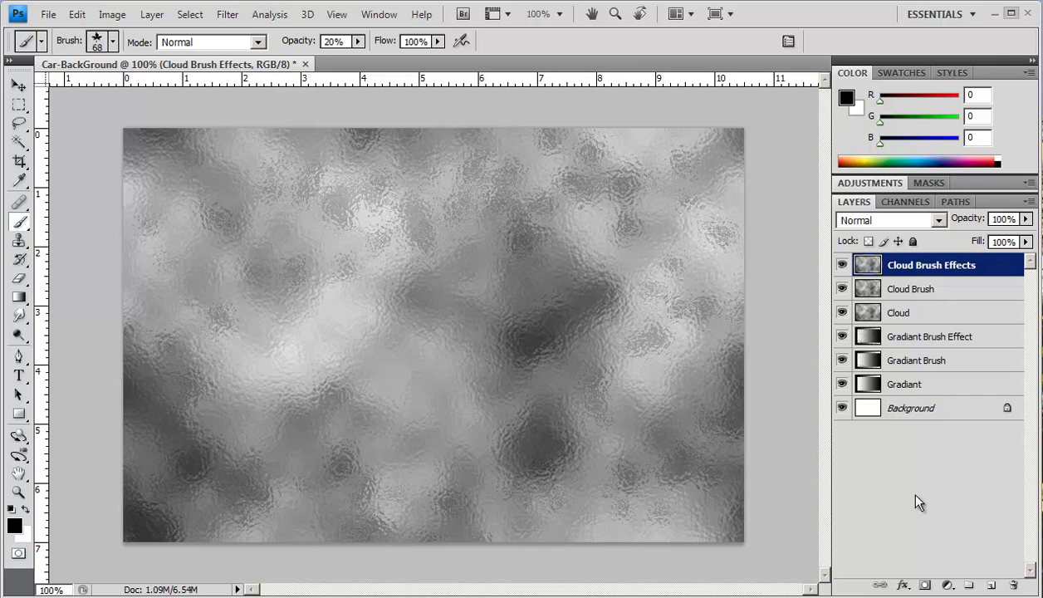
Add a new layer above Cloud Brush Effects and set the foreground color to green 07b620.
left_click(989, 586)
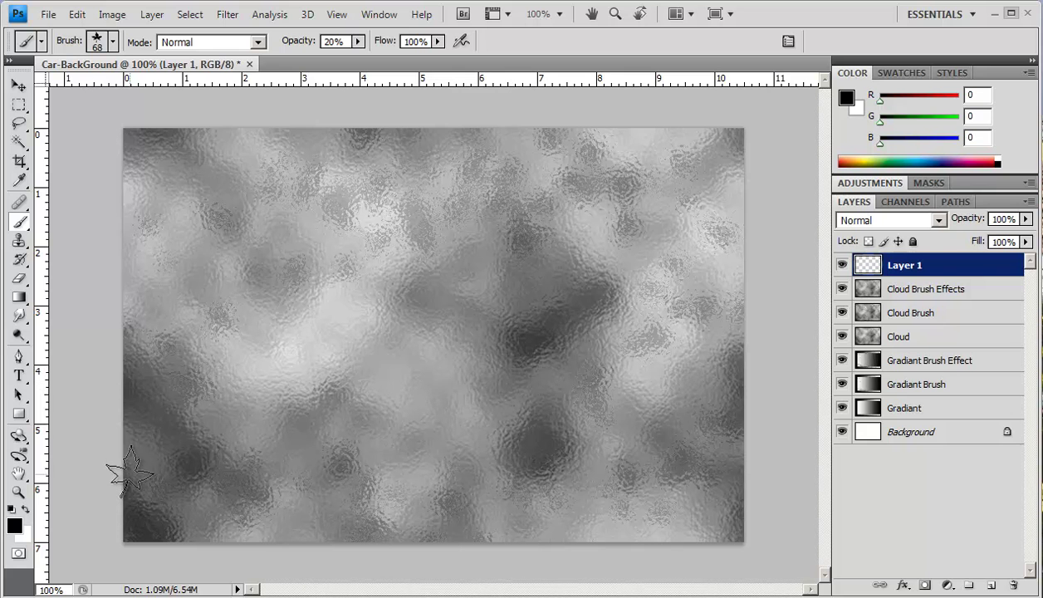
left_click(14, 526)
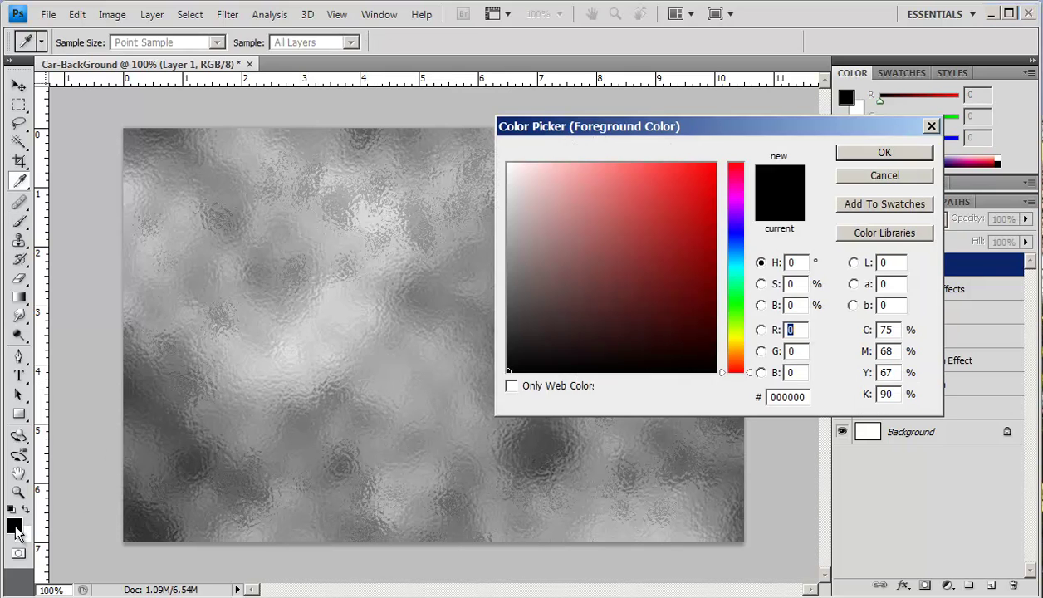
left_click(736, 297)
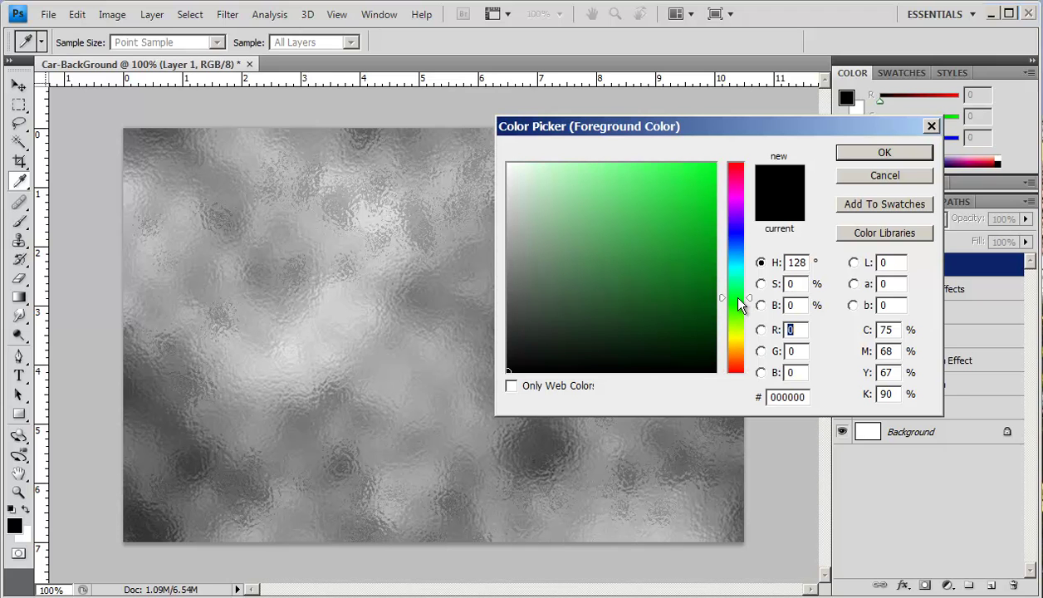
left_click(708, 223)
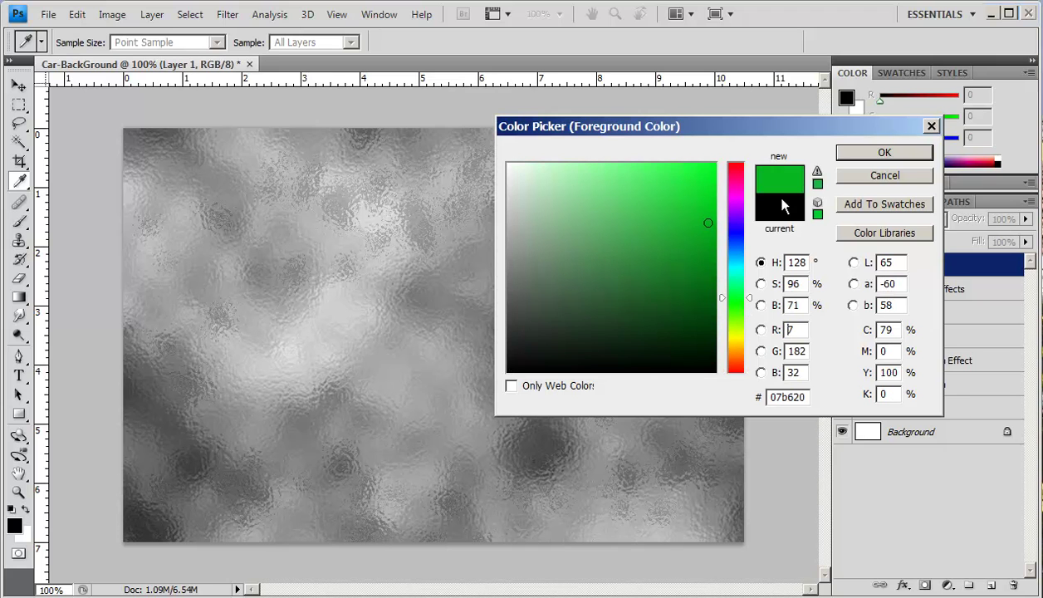
left_click(880, 152)
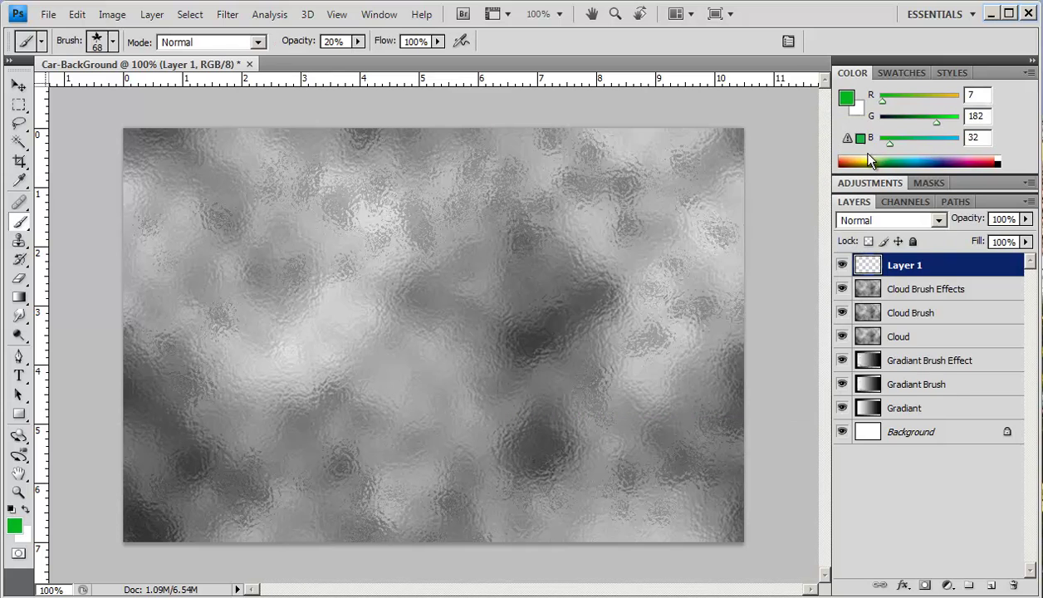
Set the background color to pale green cdf4ba.
left_click(25, 534)
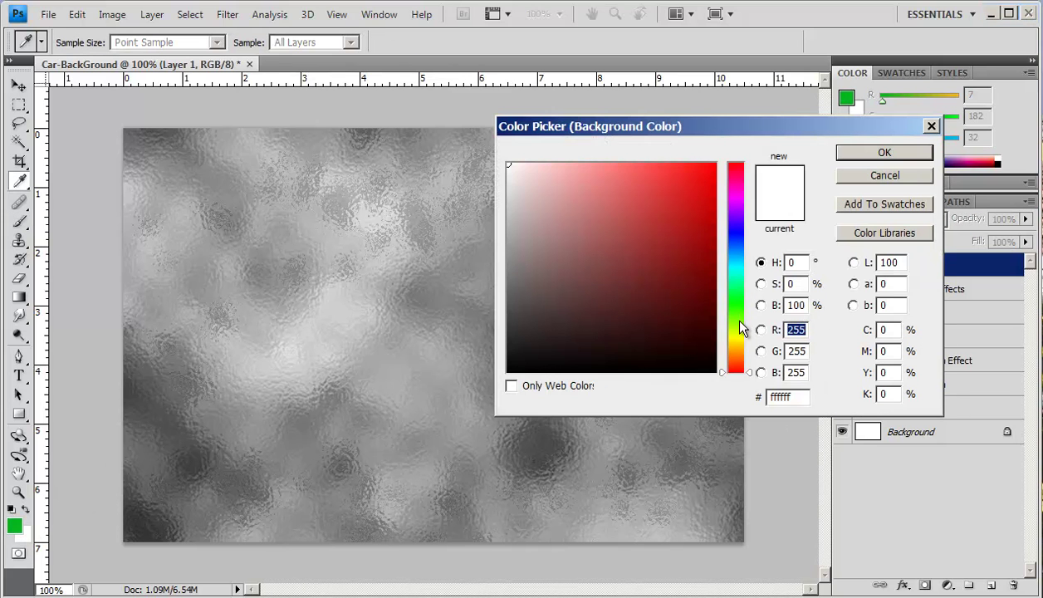
left_click(735, 314)
left_click_drag(583, 194, 557, 172)
left_click(857, 156)
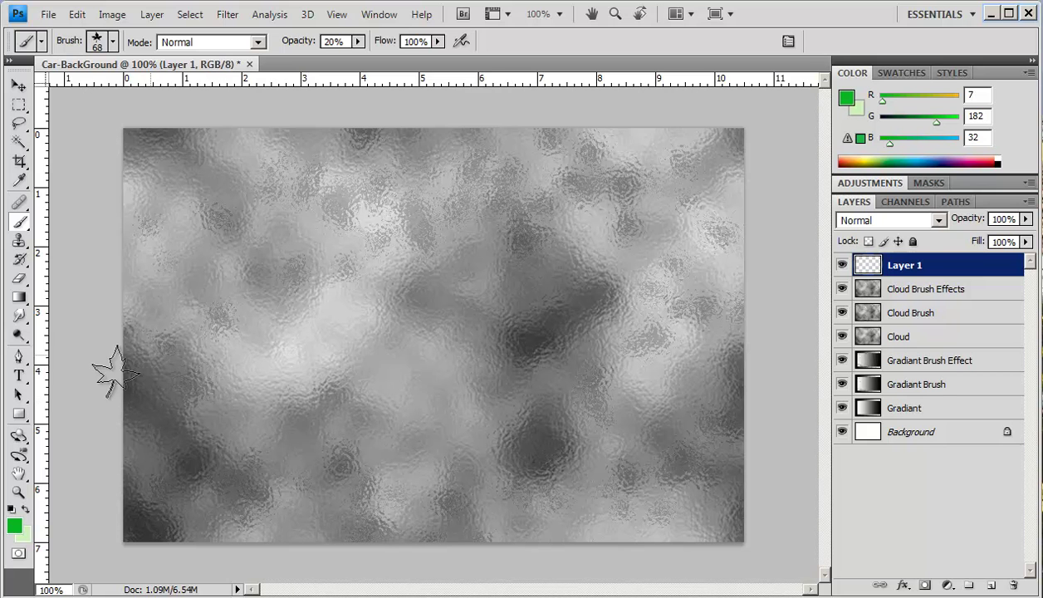
Fill Layer 1 with a green gradient from the image's left edge to its right edge and set the layer's fill to 79%.
left_click(18, 296)
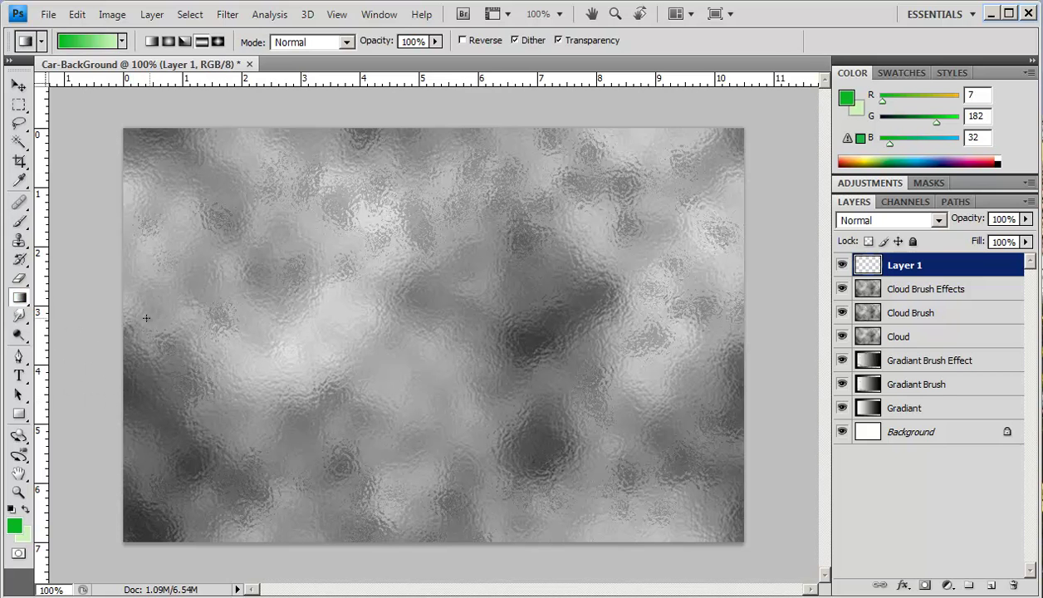
left_click_drag(126, 316, 731, 319)
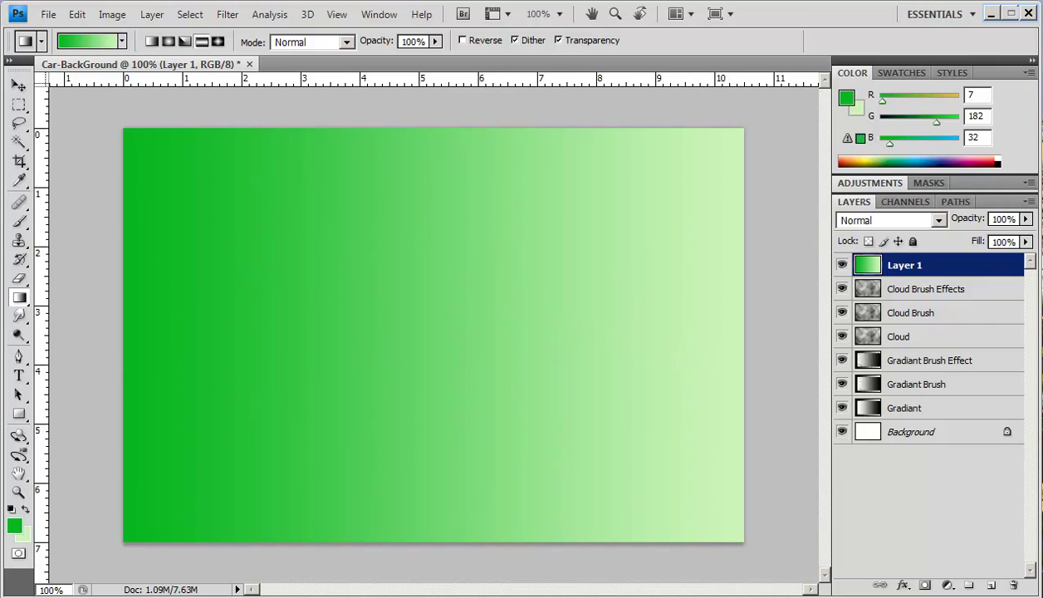
left_click(1026, 241)
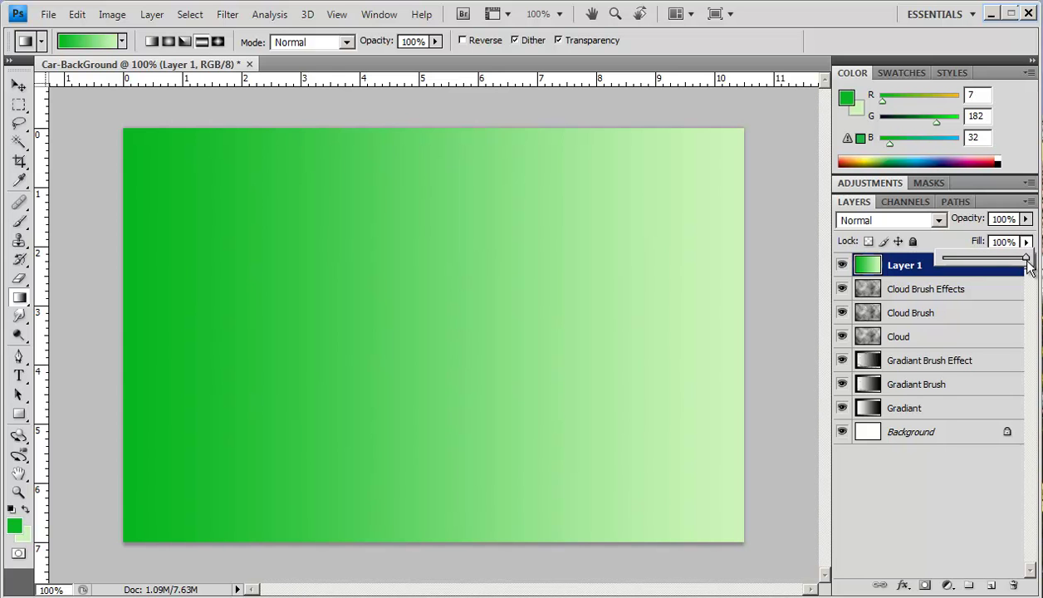
mouse_move(1027, 259)
left_mouse_down()
mouse_move(997, 263)
mouse_move(1008, 260)
left_mouse_up()
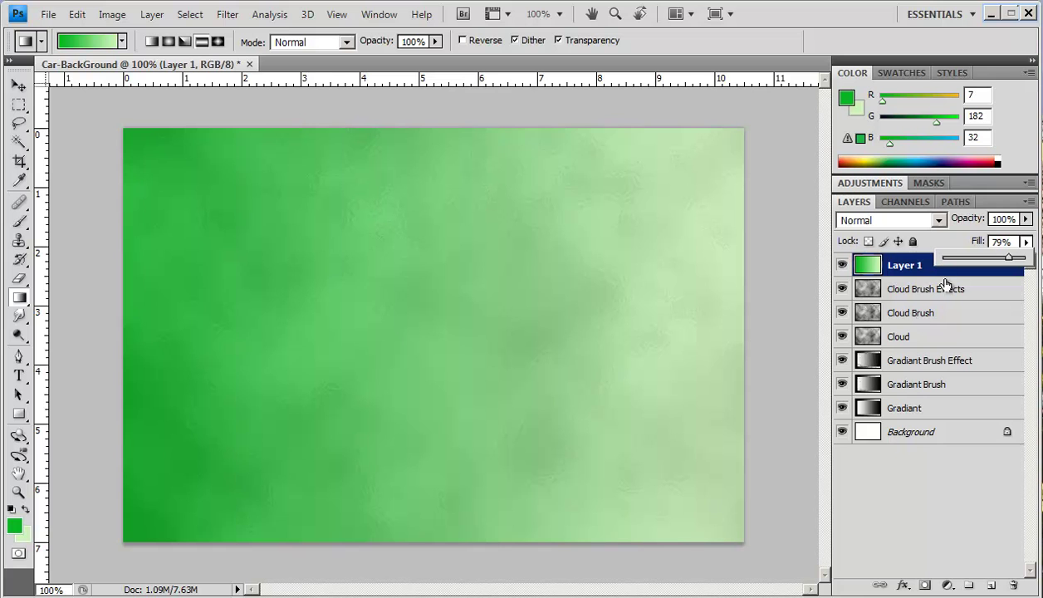
Preview the green overlay on each background by hiding the layers from Cloud Brush Effects down to Gradiant Brush one by one, and show them all again.
left_click(843, 290)
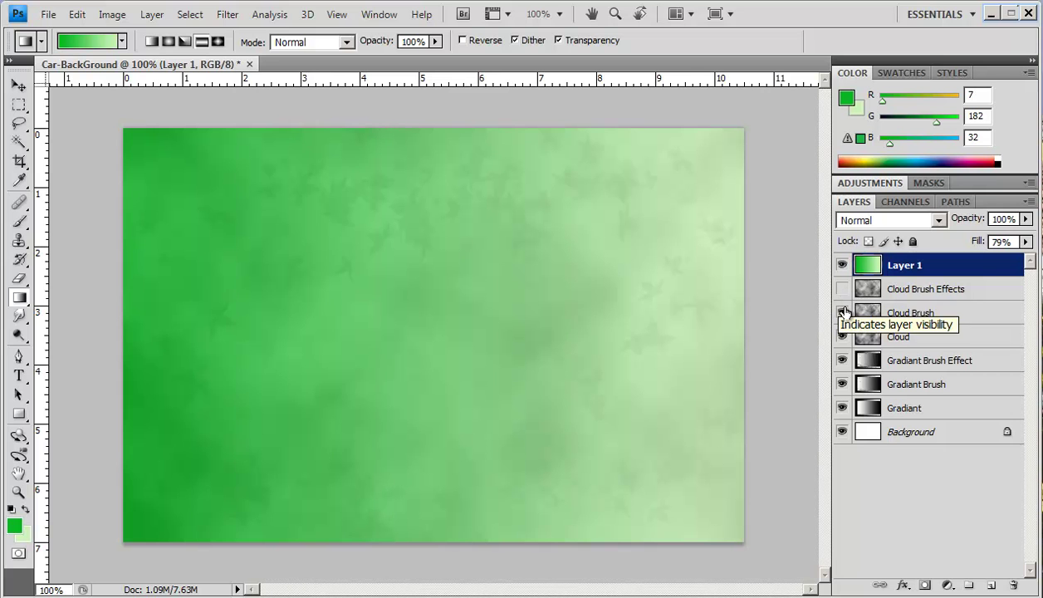
left_click(843, 314)
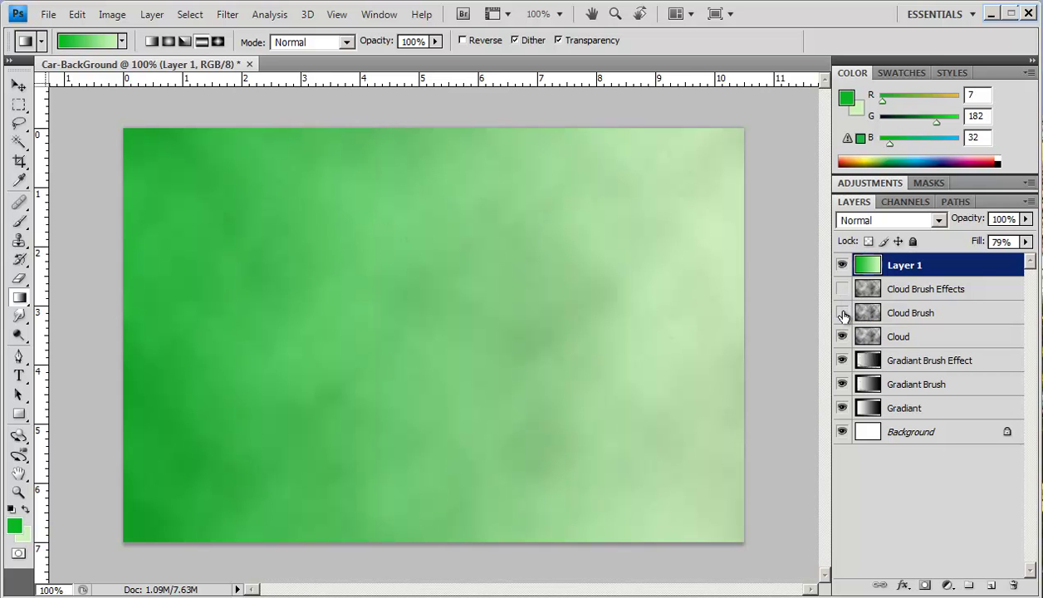
left_click(843, 337)
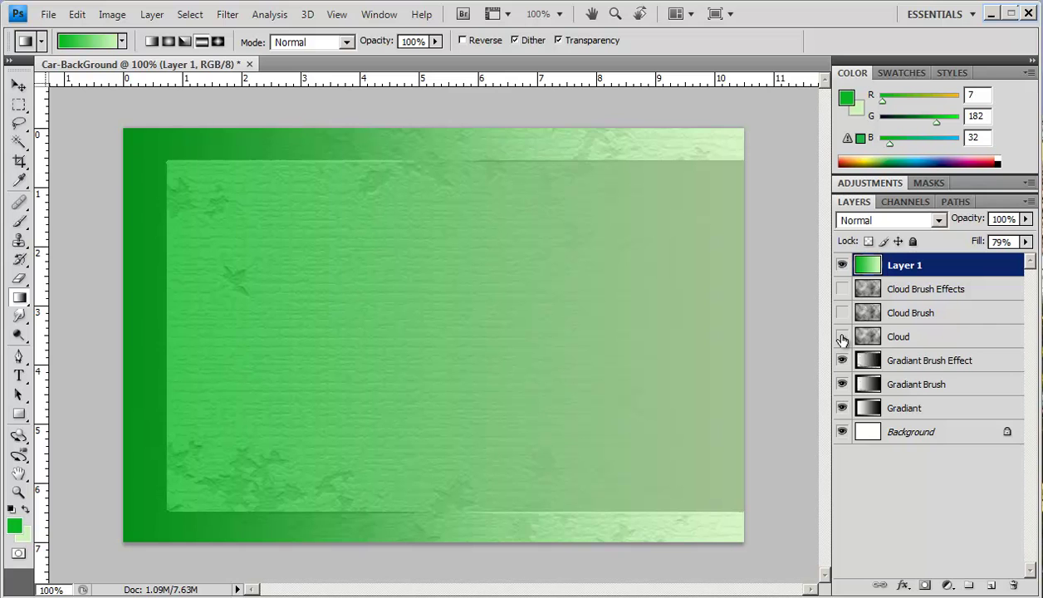
left_click(843, 360)
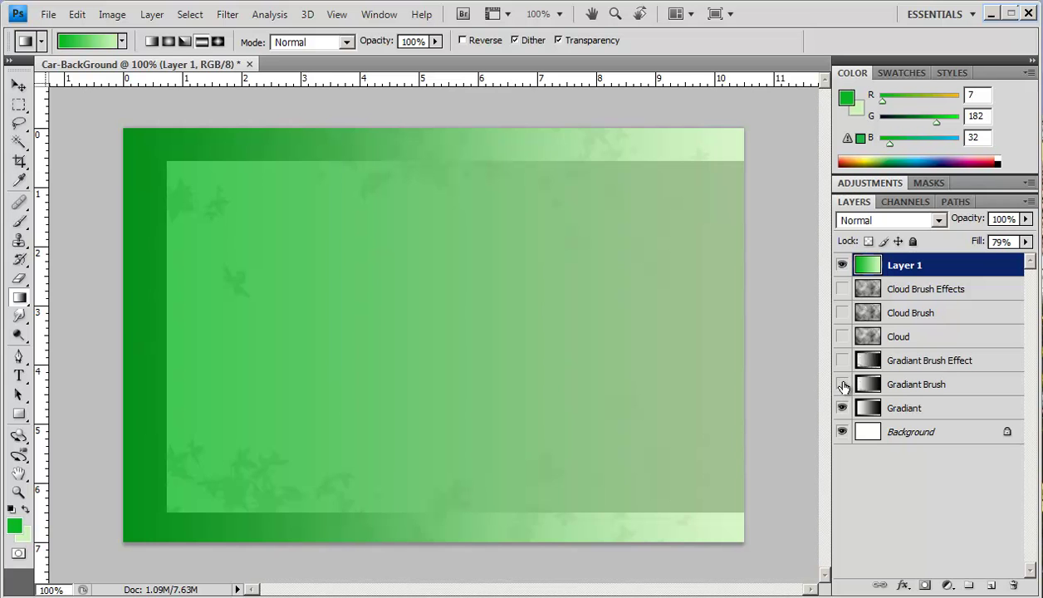
left_click(843, 386)
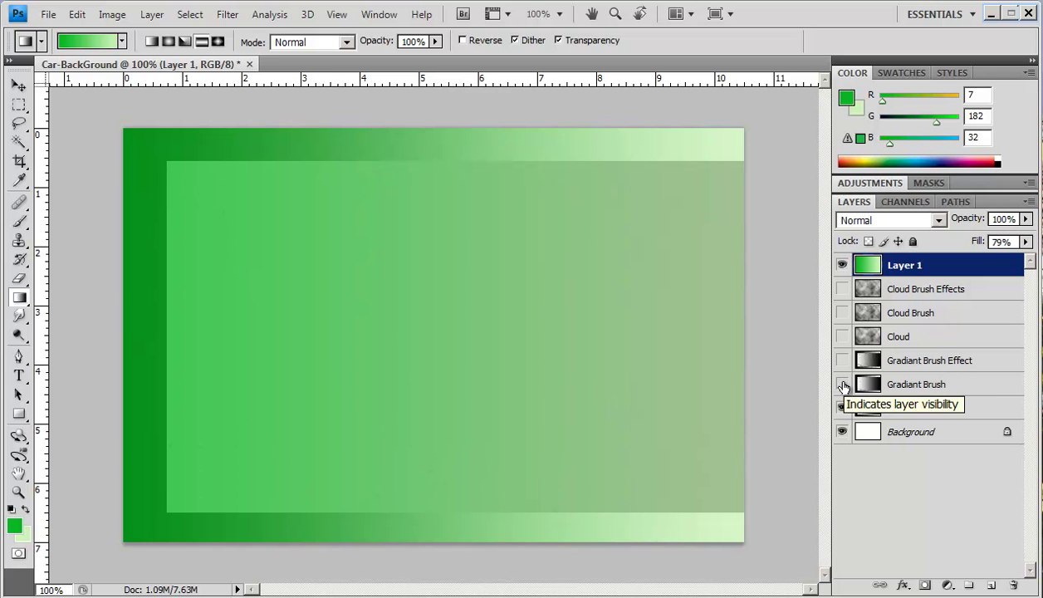
left_click(842, 386)
left_click(843, 360)
left_click(843, 336)
left_click(843, 313)
left_click(843, 289)
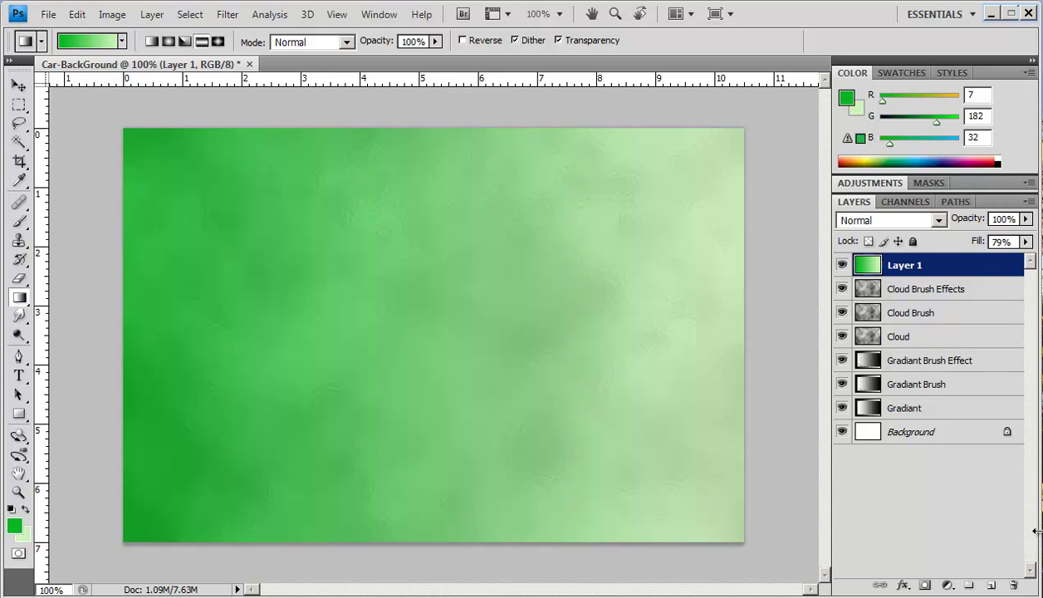
Add a new layer above Layer 1 and set the foreground color to blue 0749b6.
left_click(991, 586)
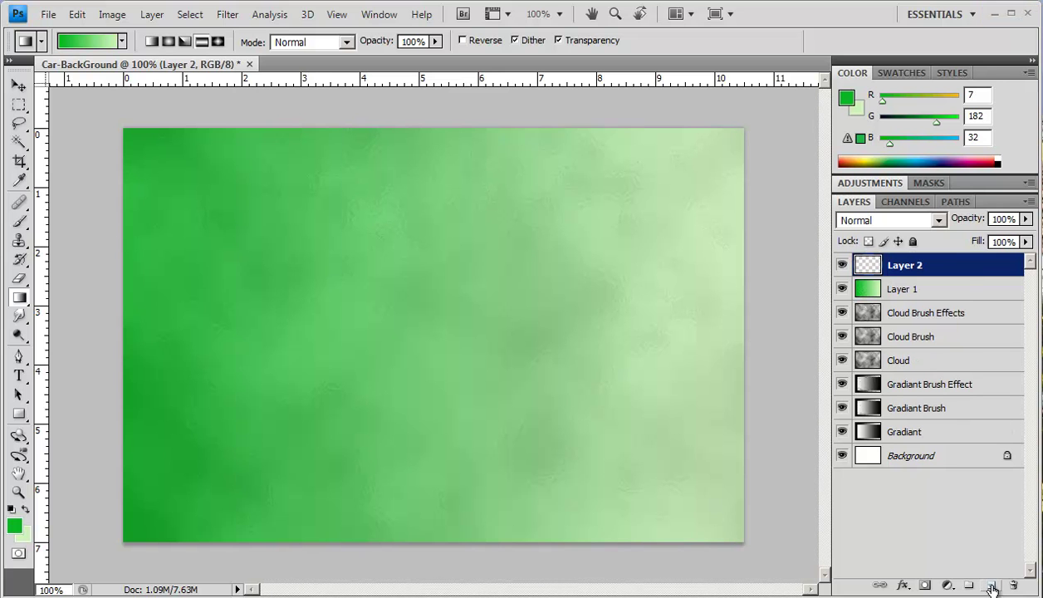
left_click(15, 525)
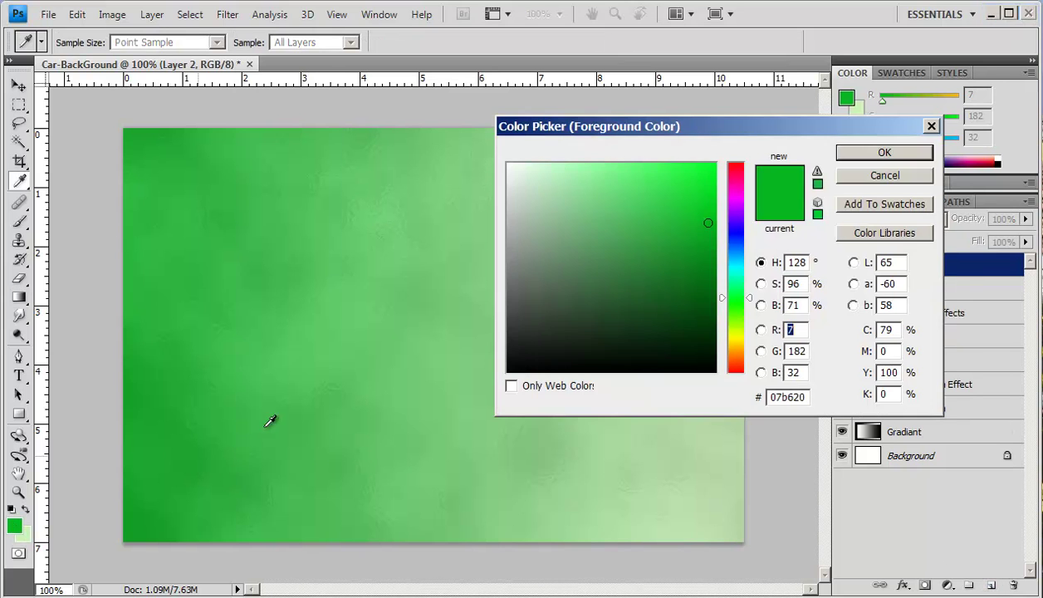
left_click(736, 246)
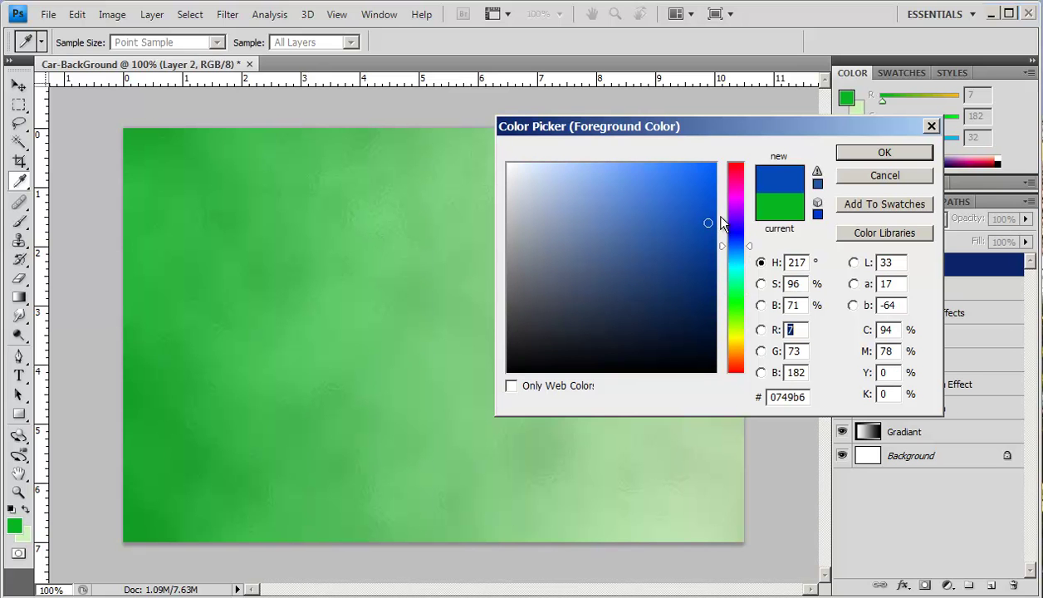
left_click(860, 156)
key("g")
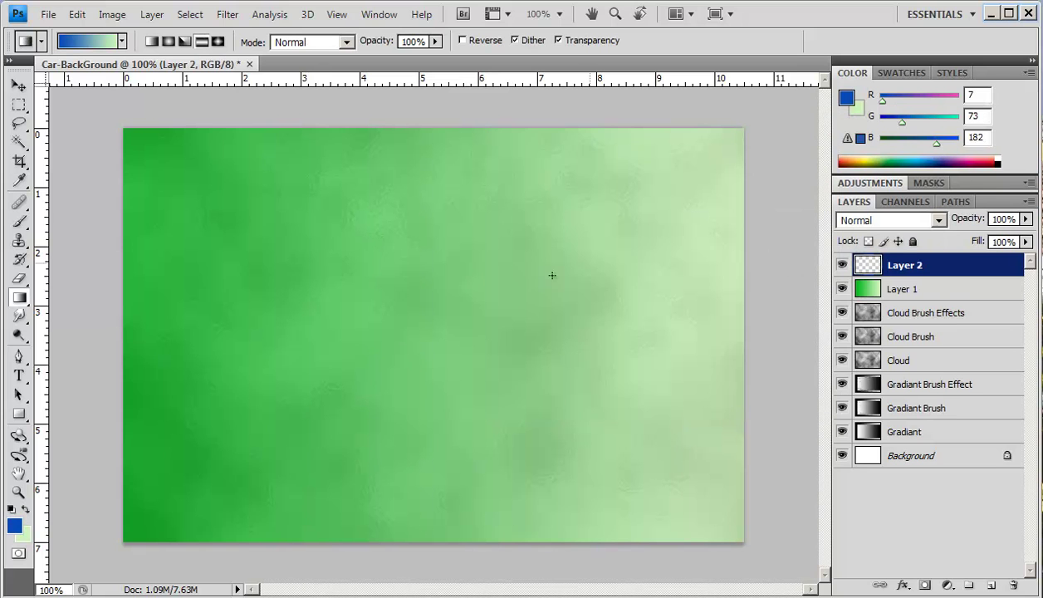
Set the background color to a light cyan.
left_click(24, 533)
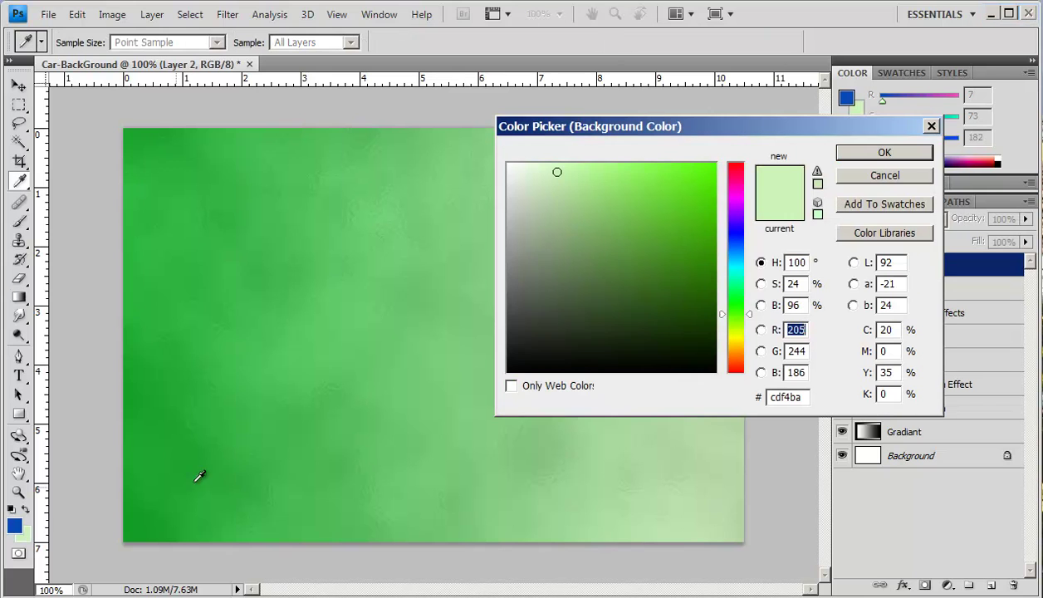
left_click(735, 264)
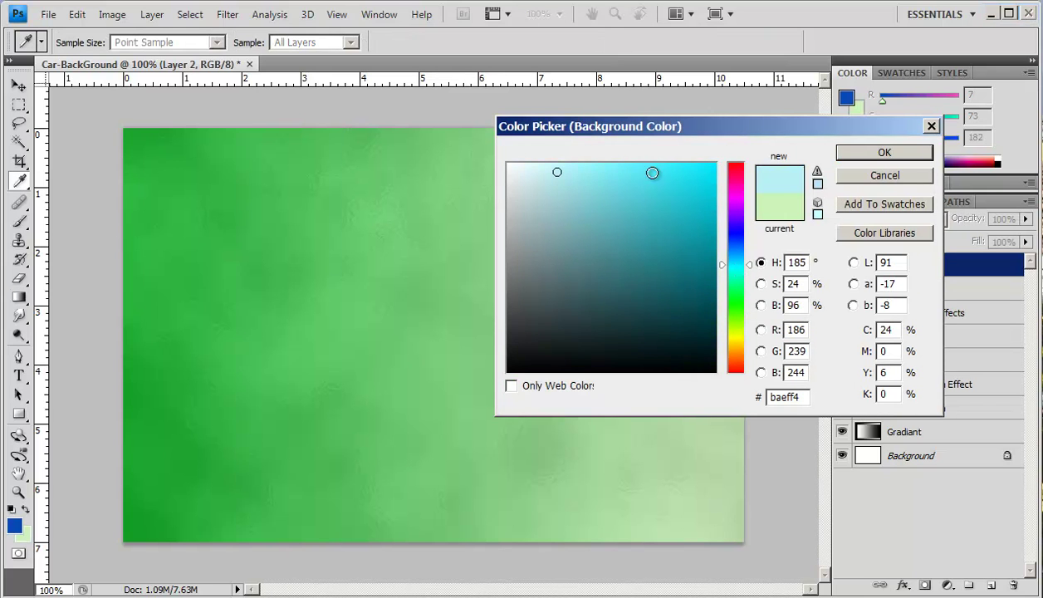
left_click(600, 170)
left_click(880, 154)
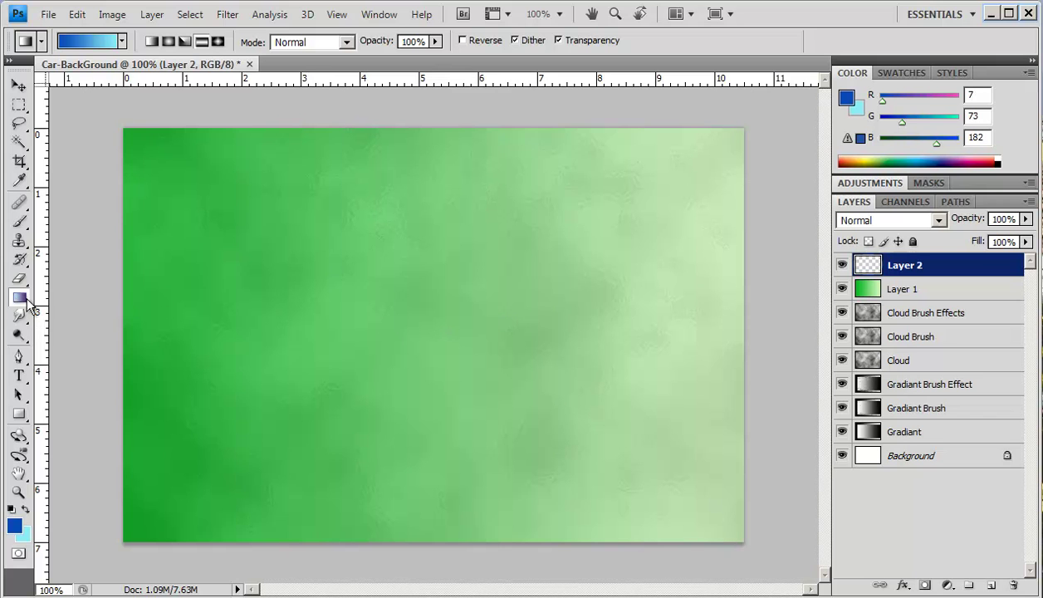
Fill Layer 2 with a left-to-right blue-to-cyan gradient at 71% layer opacity, with Layer 1 hidden.
left_click_drag(122, 313, 738, 314)
left_click(842, 289)
left_click_drag(1027, 217, 1002, 241)
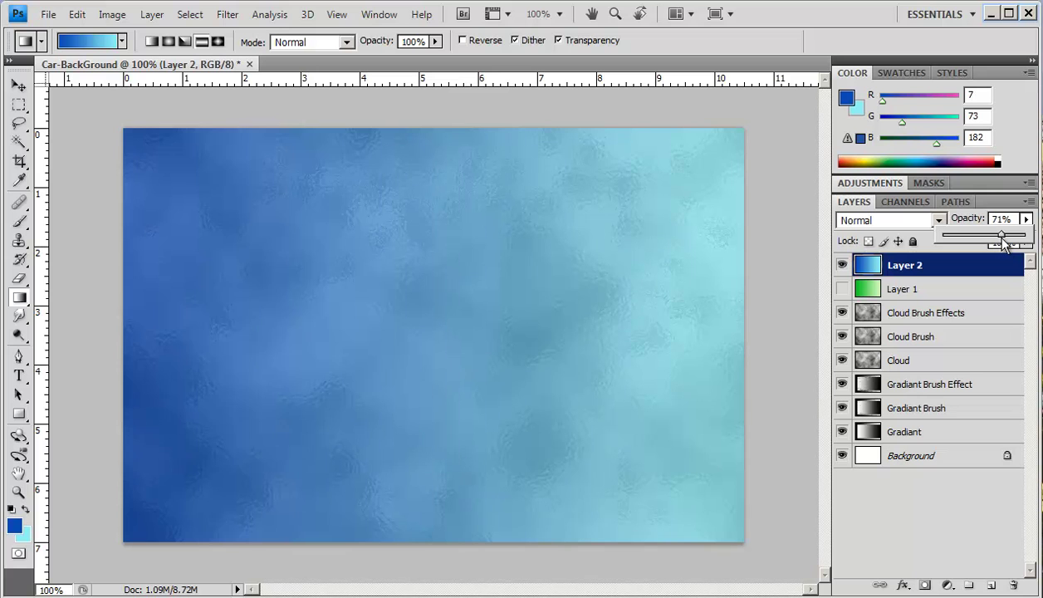
Hide the layers from Cloud Brush Effects down to Background one by one to preview the blue overlay on each background.
left_click(844, 313)
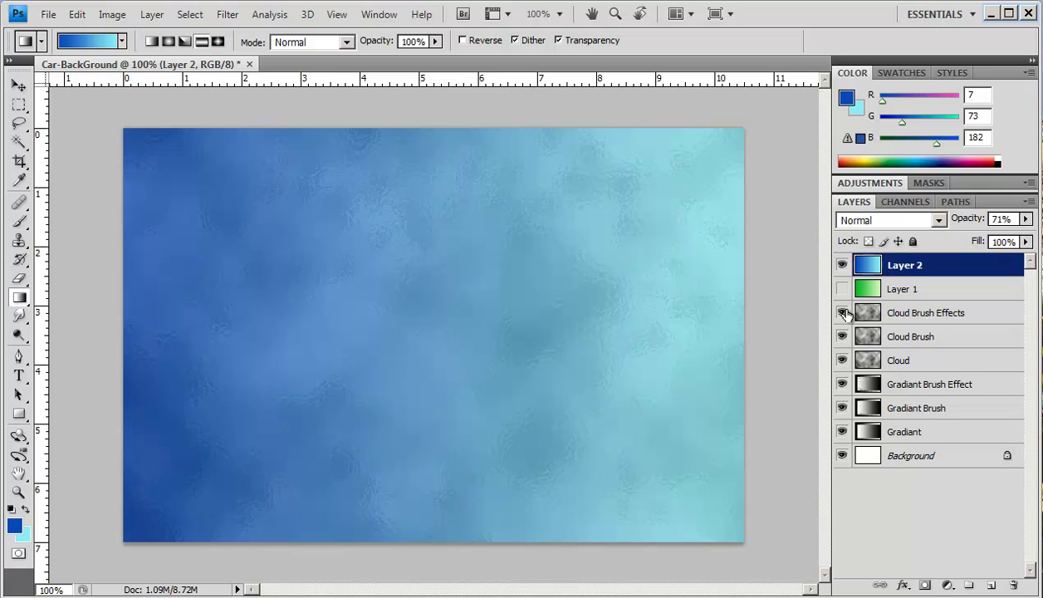
left_click(842, 336)
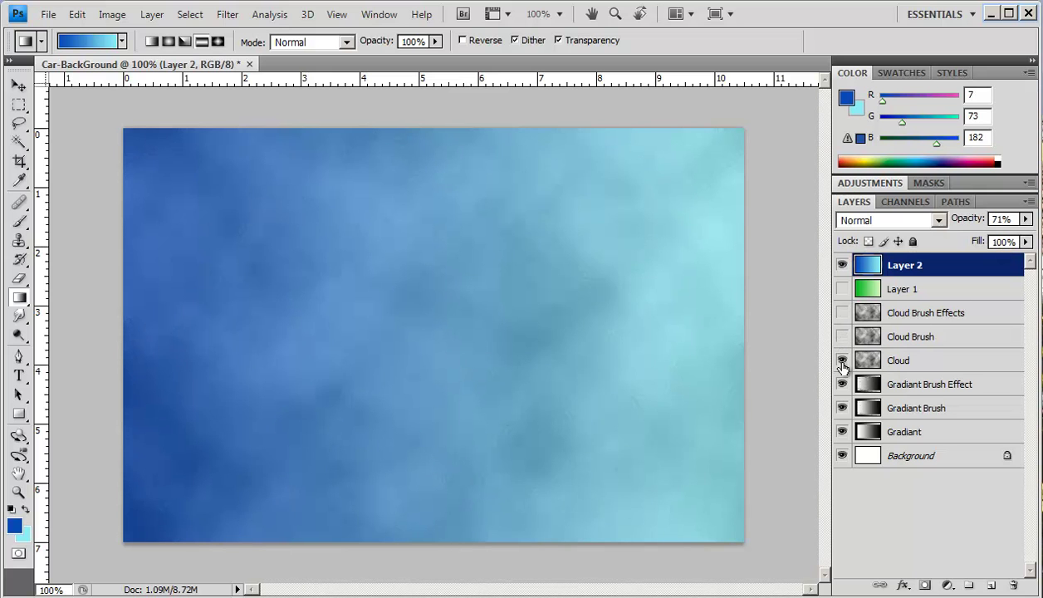
left_click(842, 361)
left_click(842, 383)
left_click(842, 408)
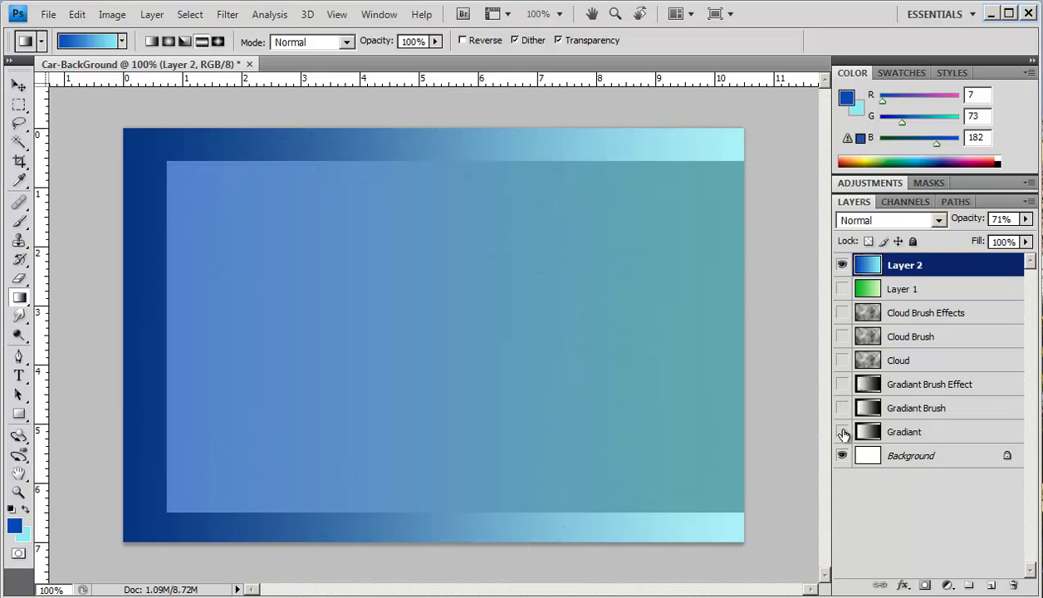
left_click(843, 432)
left_click(842, 455)
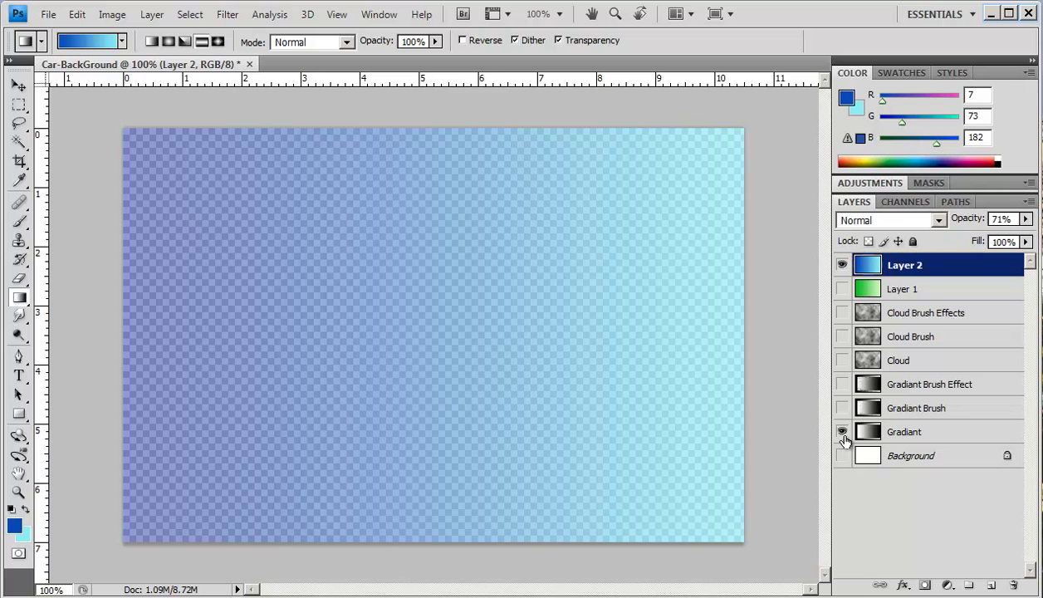
Show the layers from Gradiant up to Cloud Brush again, leaving Cloud Brush Effects and Background hidden.
left_click(842, 432)
left_click(842, 408)
left_click(842, 384)
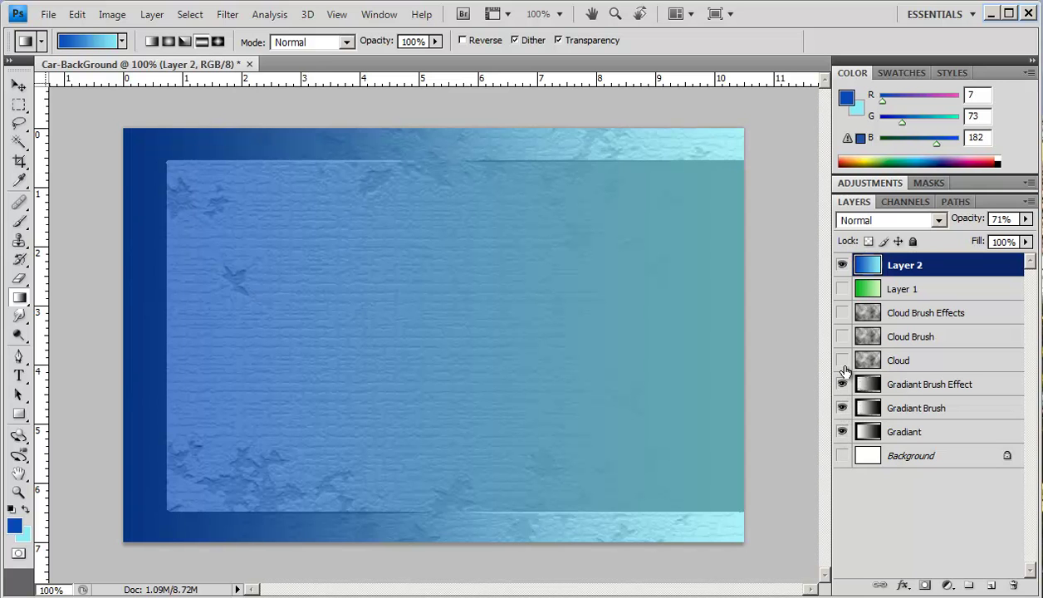
left_click(842, 360)
left_click(842, 337)
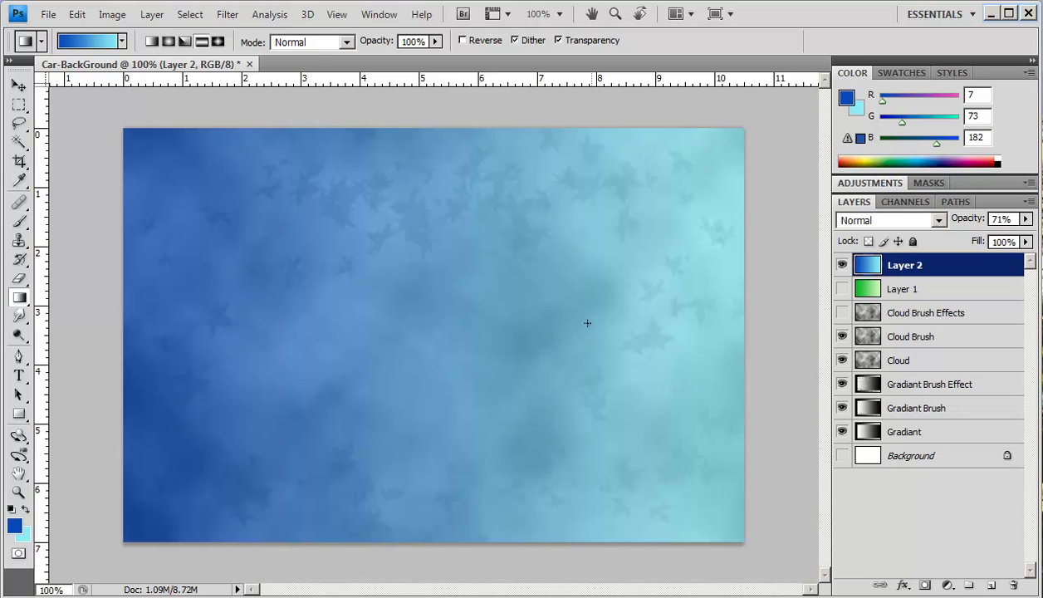
Save the layered image as Car-BackGround.psd in My Documents > 0-BCIT > 0-Intd-1360 > Week-07, with maximized compatibility.
left_click(48, 15)
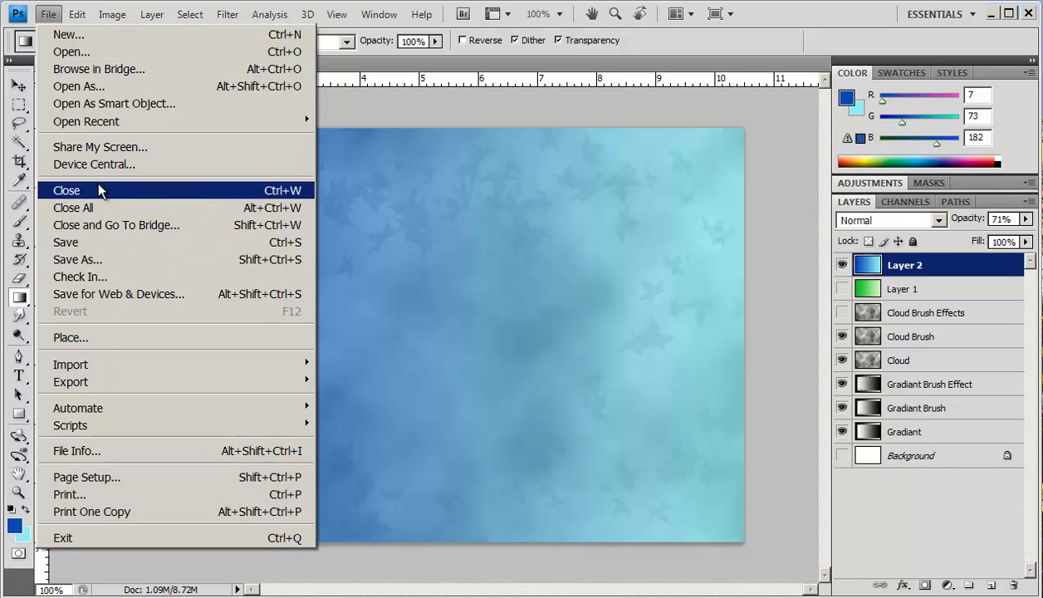
left_click(66, 242)
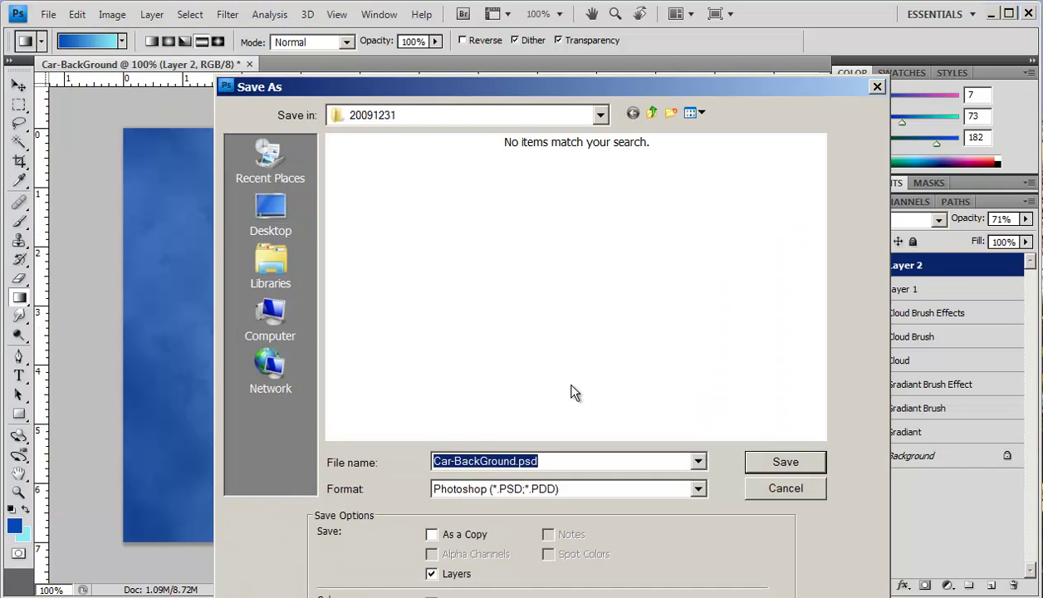
left_click(601, 116)
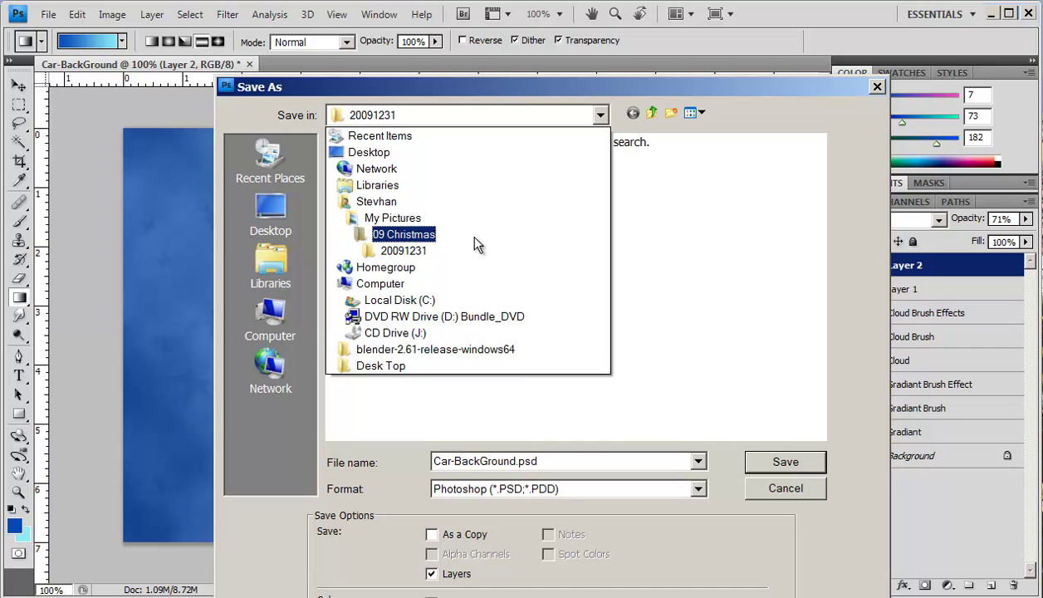
left_click(381, 200)
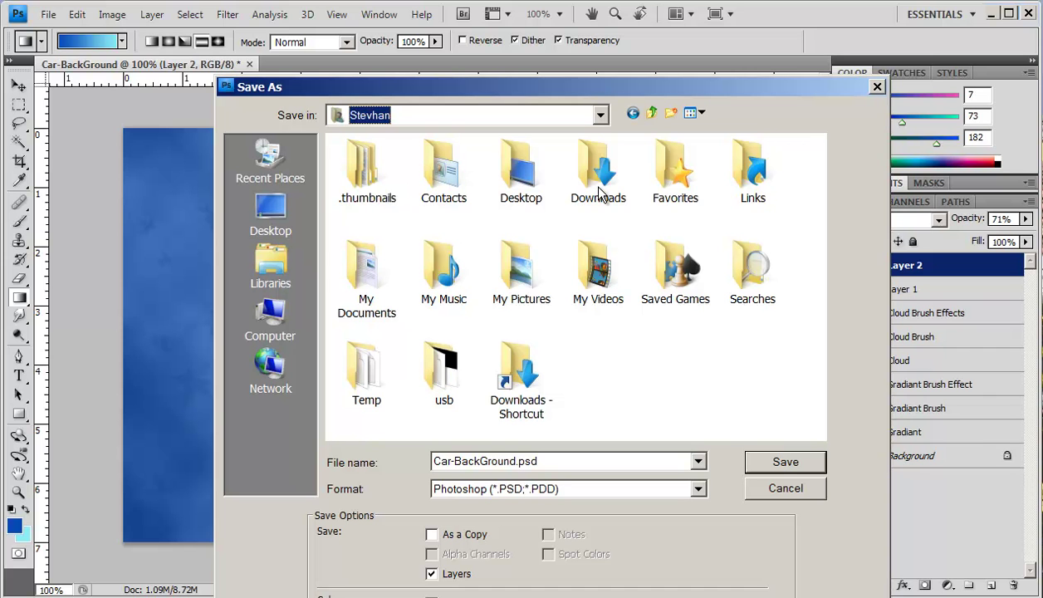
double_click(362, 274)
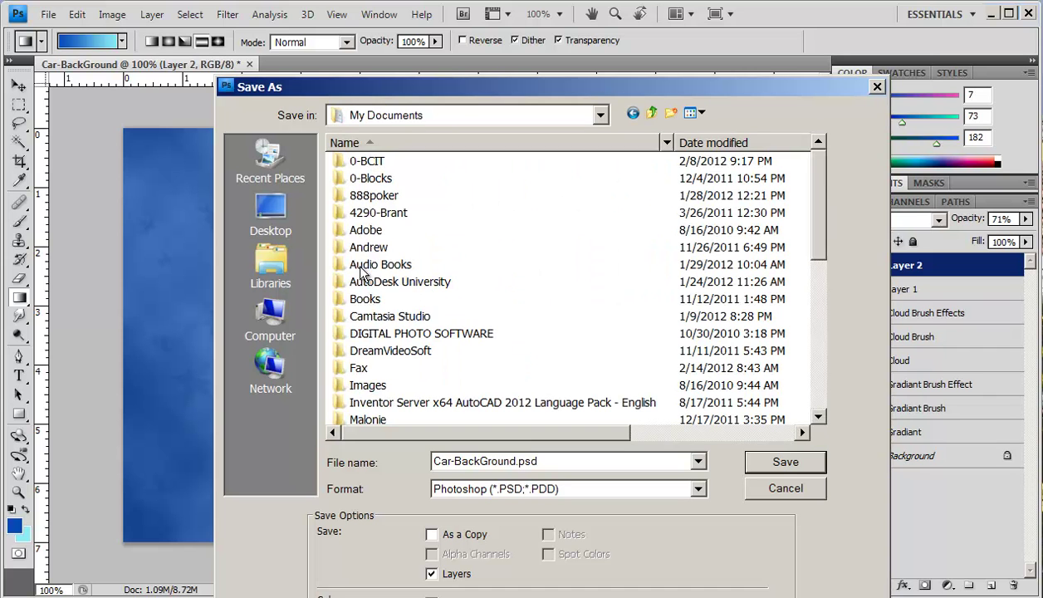
double_click(365, 163)
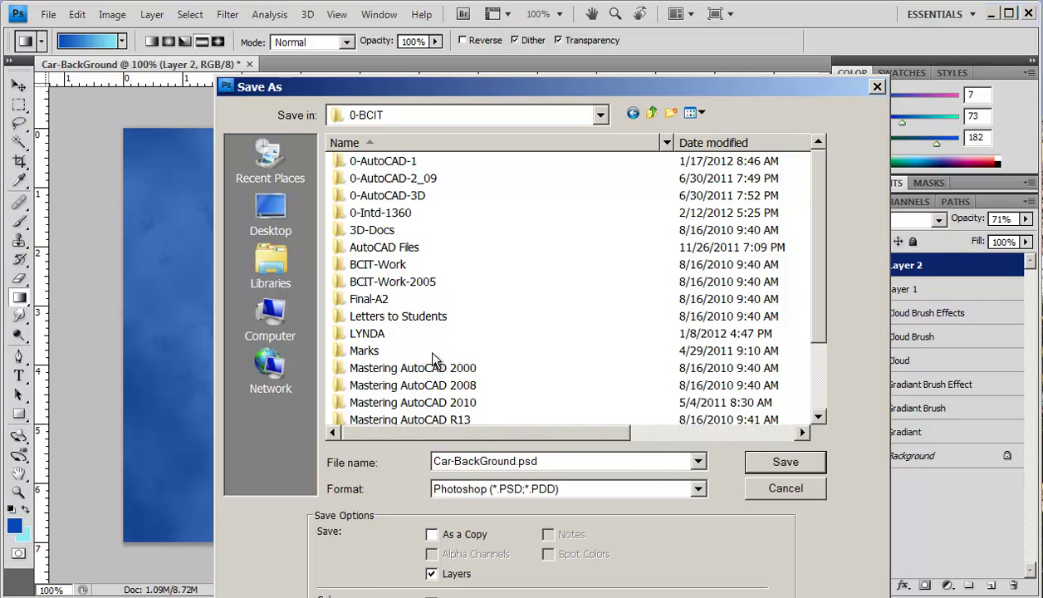
left_click(390, 213)
double_click(389, 211)
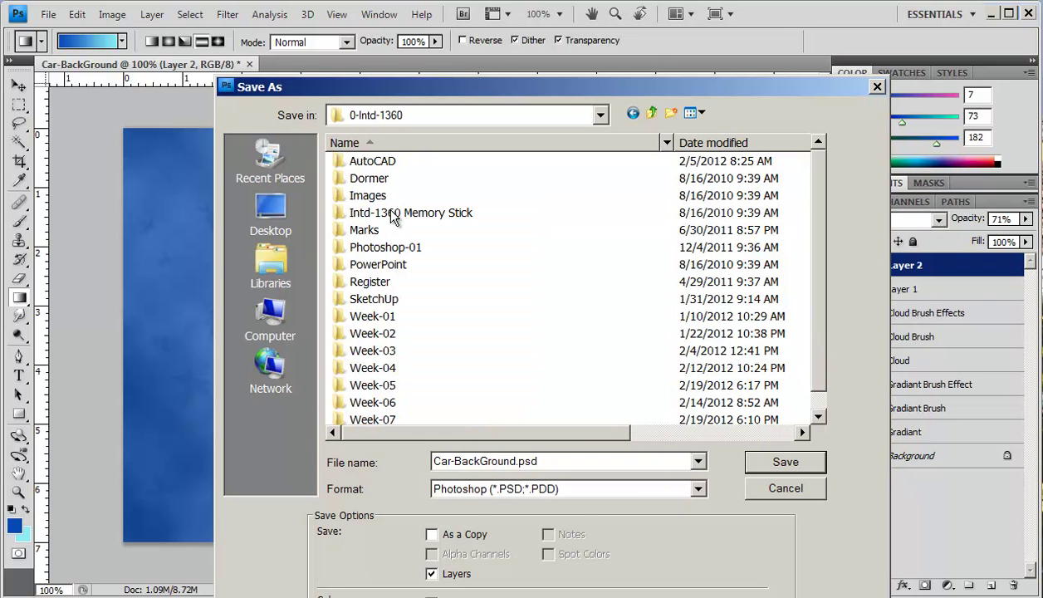
double_click(372, 419)
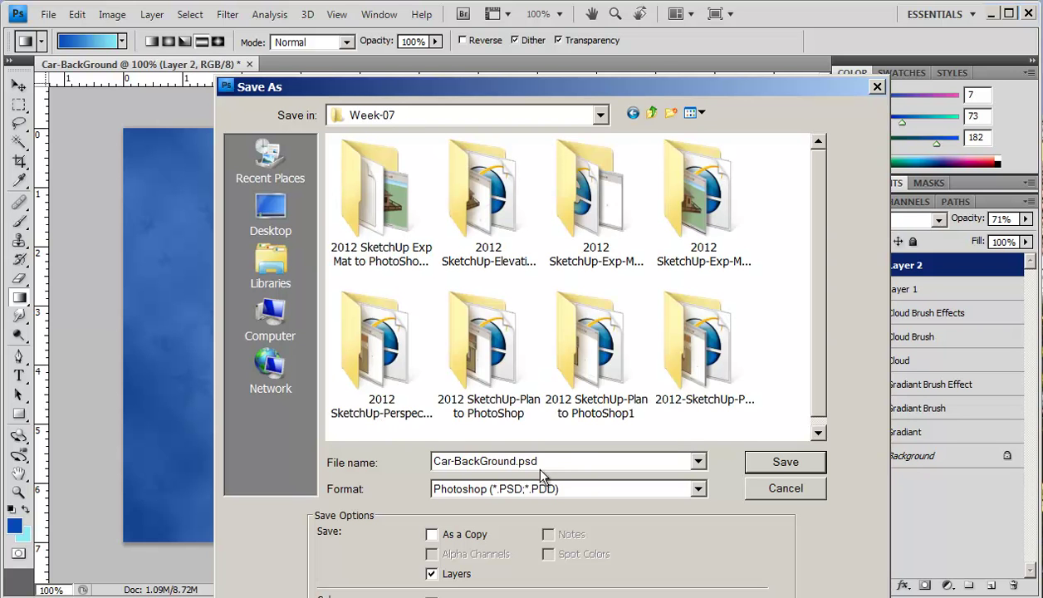
left_click(775, 462)
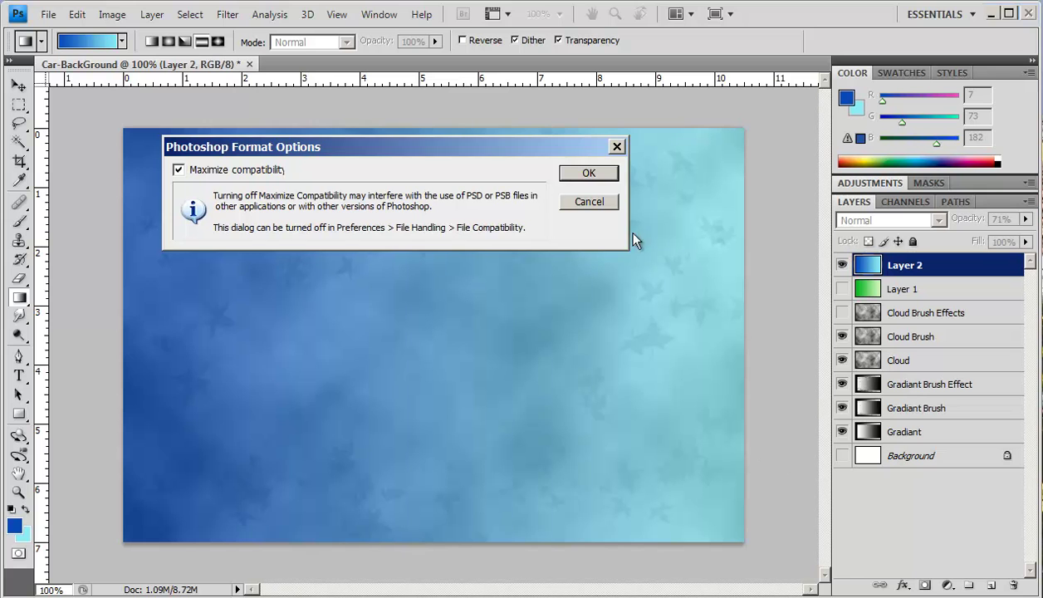
left_click(589, 172)
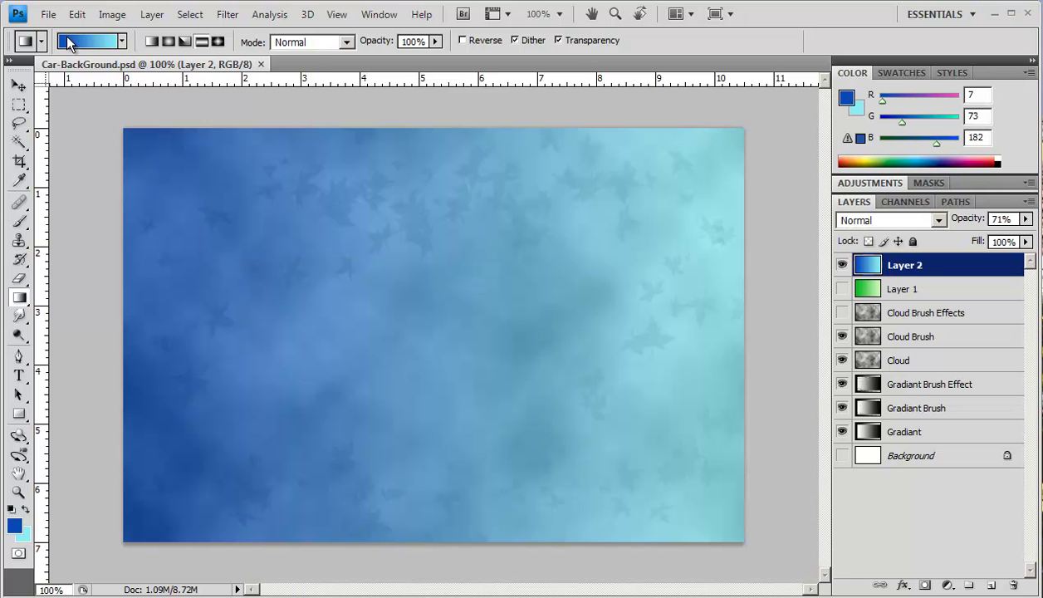
Save a JPEG copy as Car-BackGround.jpg in the Week-07 folder, with quality 12 (Maximum) and the Baseline ("Standard") format.
left_click(48, 16)
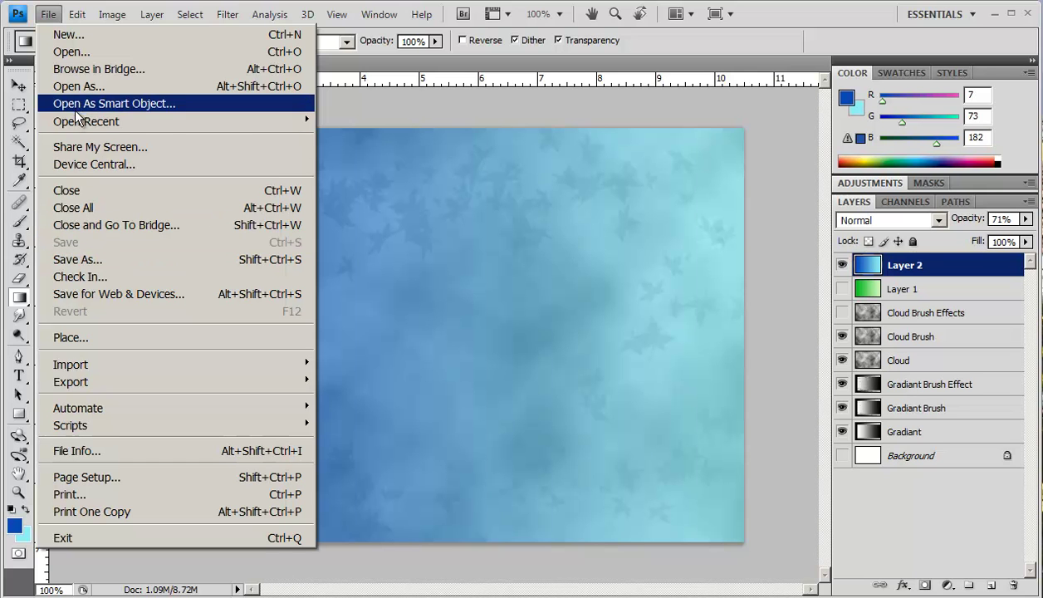
left_click(71, 264)
left_click(698, 489)
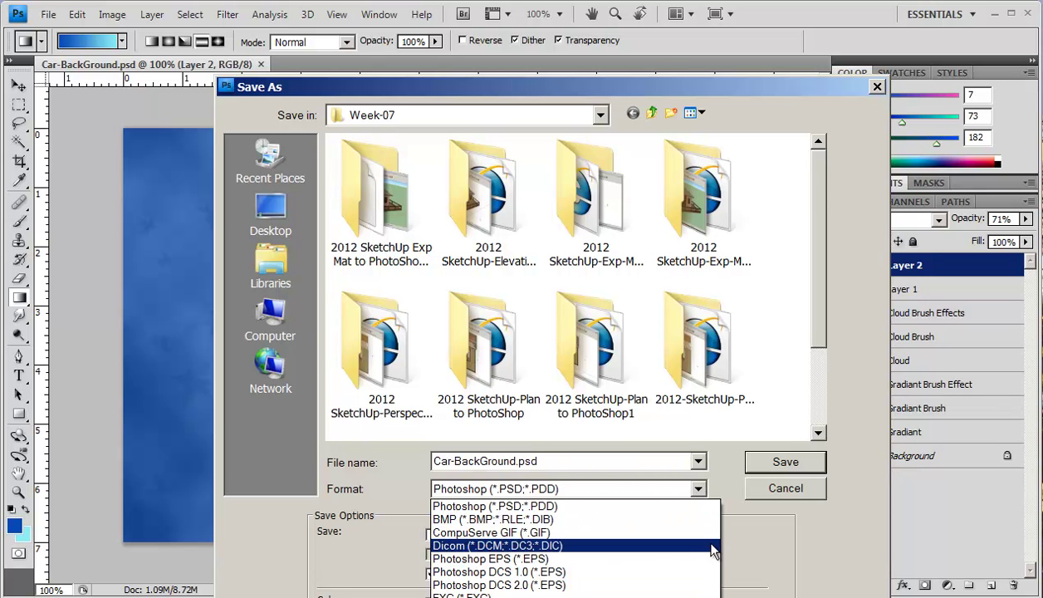
left_click(498, 597)
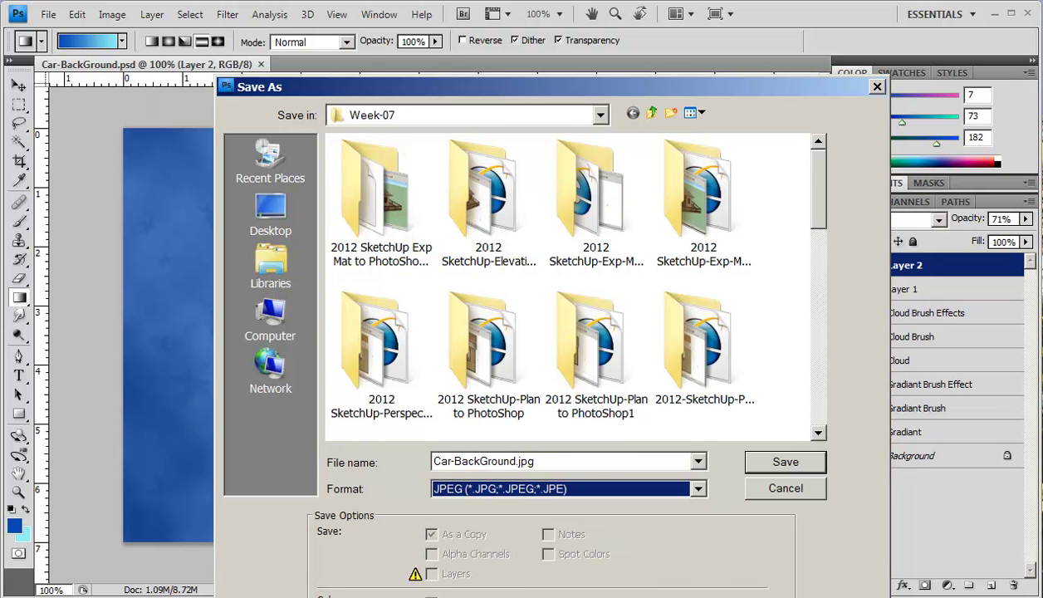
left_click(782, 465)
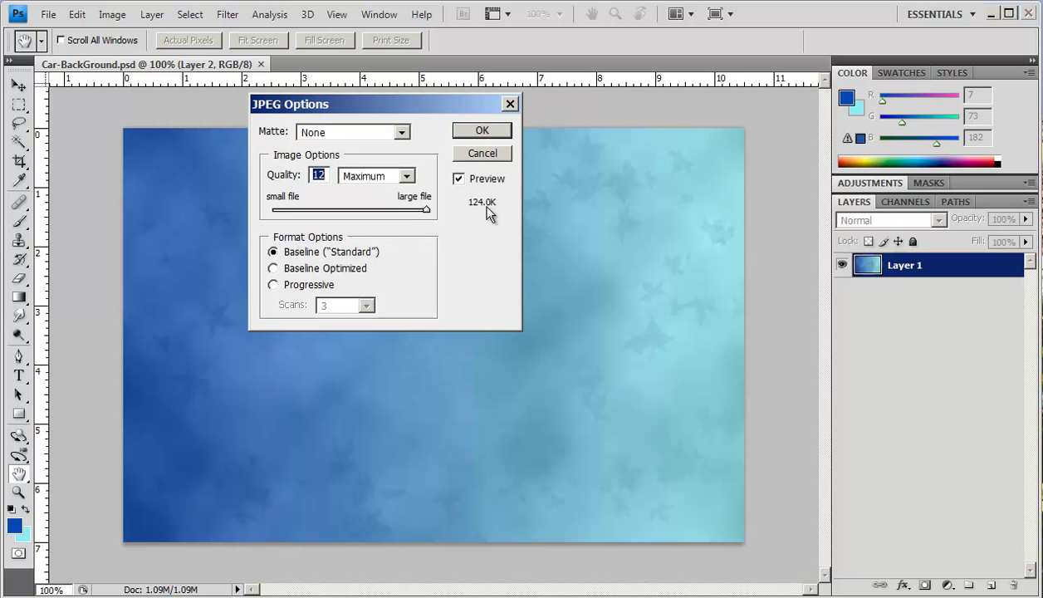
left_click(480, 135)
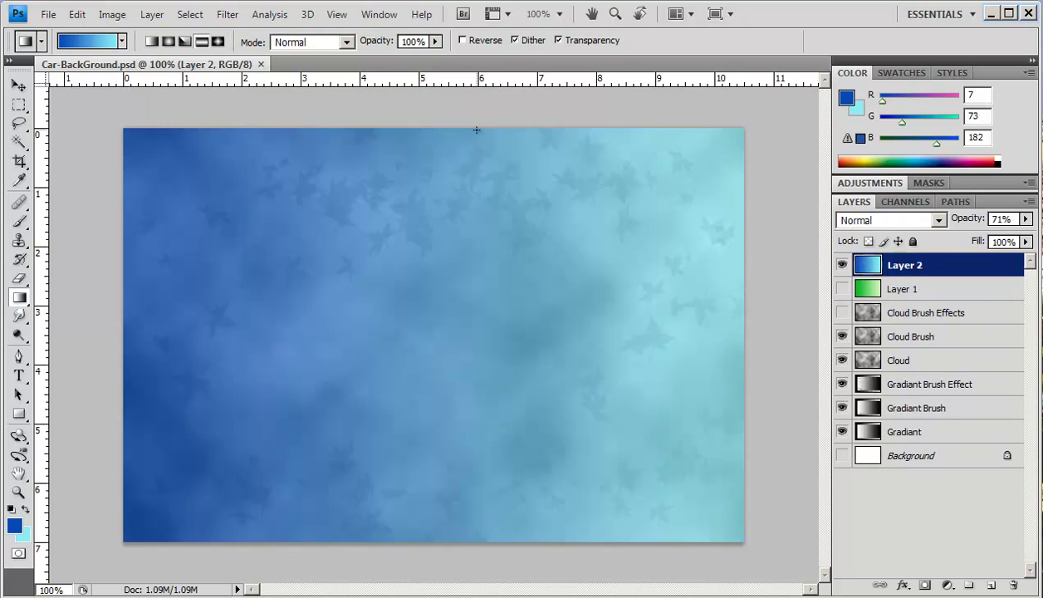